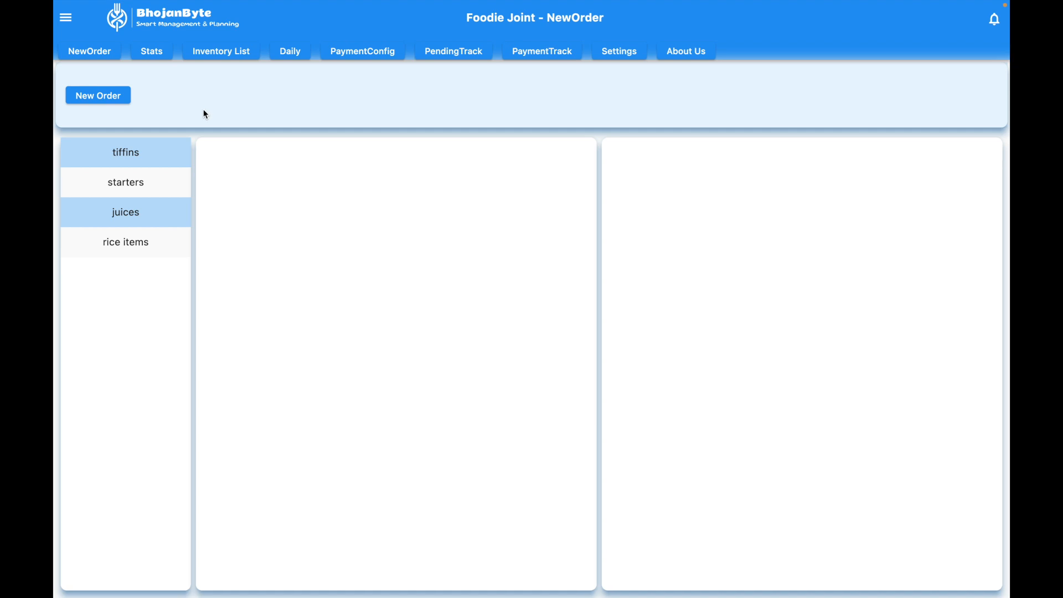
Step: Open the layout configuration page and add a floor numbered 1
left_click(72, 20)
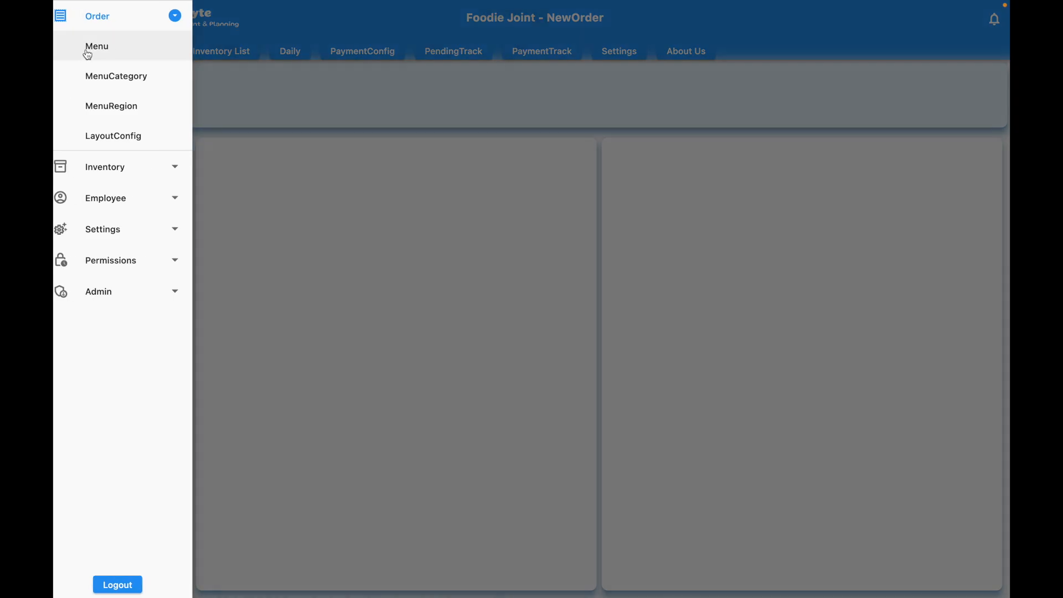
left_click(119, 145)
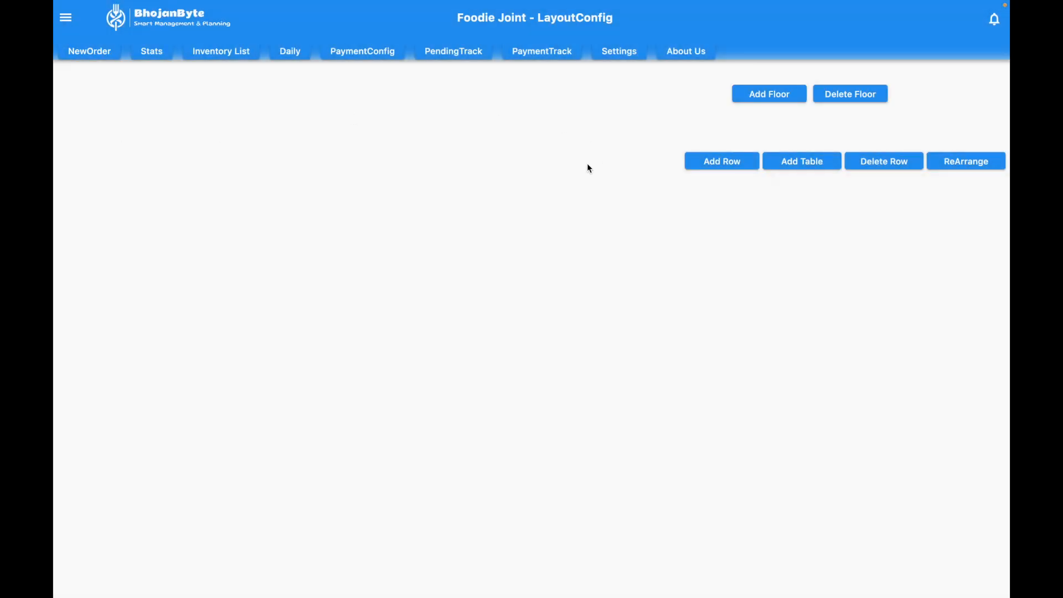
left_click(771, 97)
left_click(257, 55)
type("1")
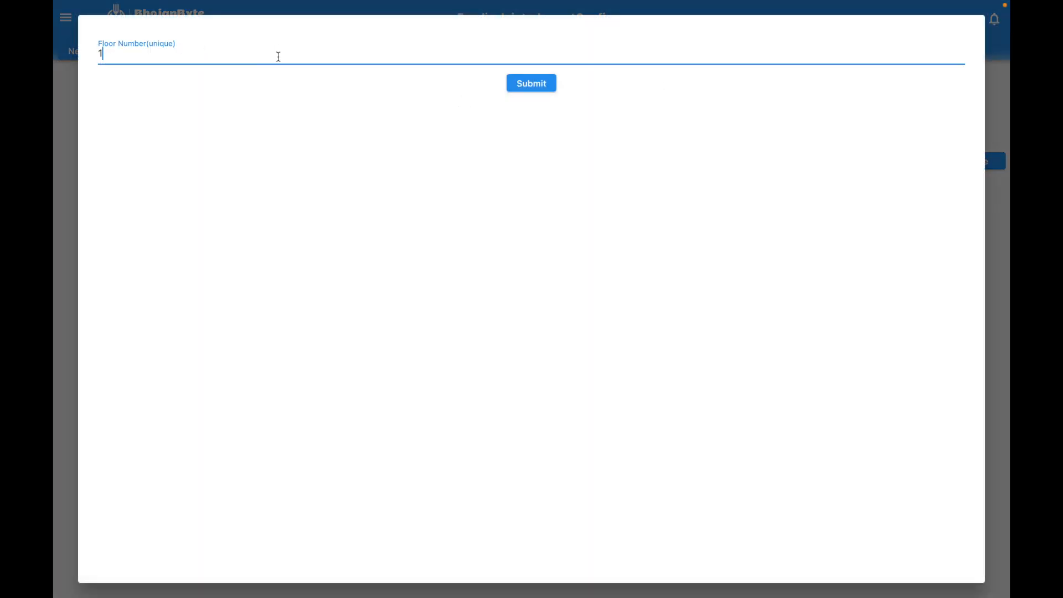
left_click(520, 84)
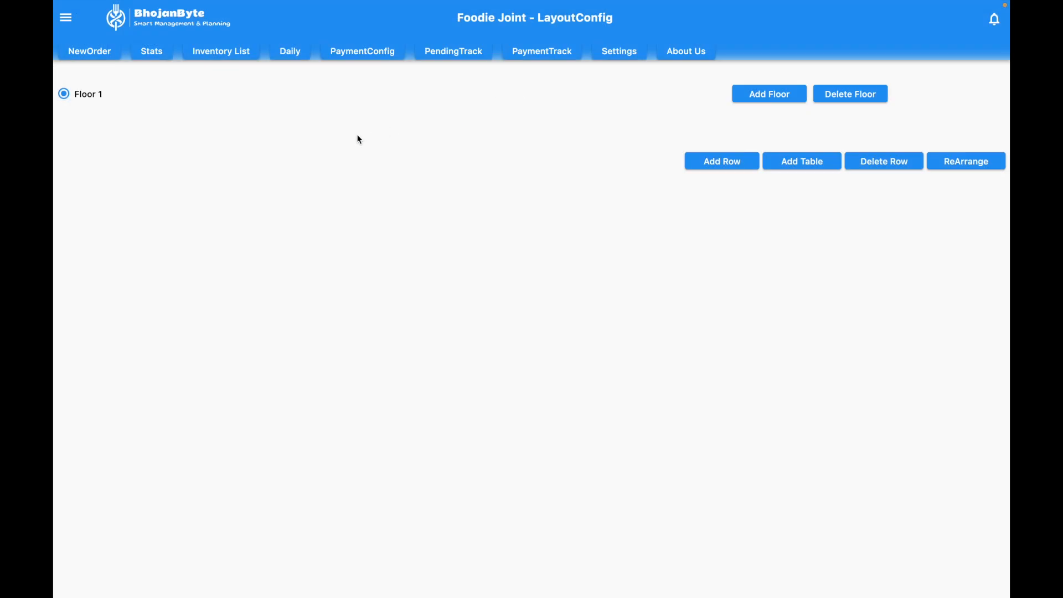
Step: Add three rows numbered 1, 2 and 3 to floor 1
left_click(740, 160)
left_click(345, 92)
type("1")
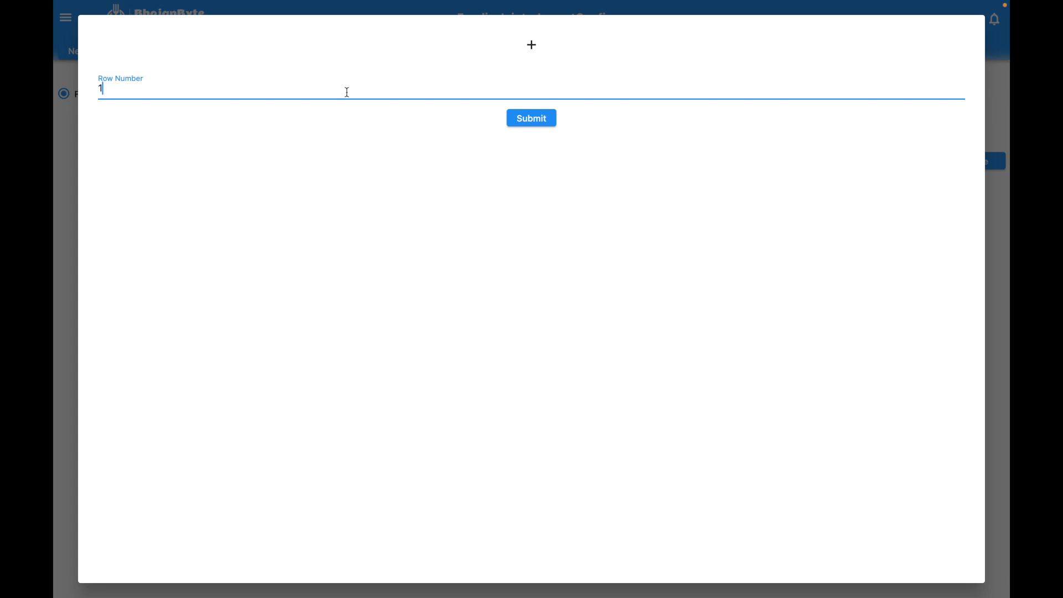
left_click(533, 117)
left_click(693, 160)
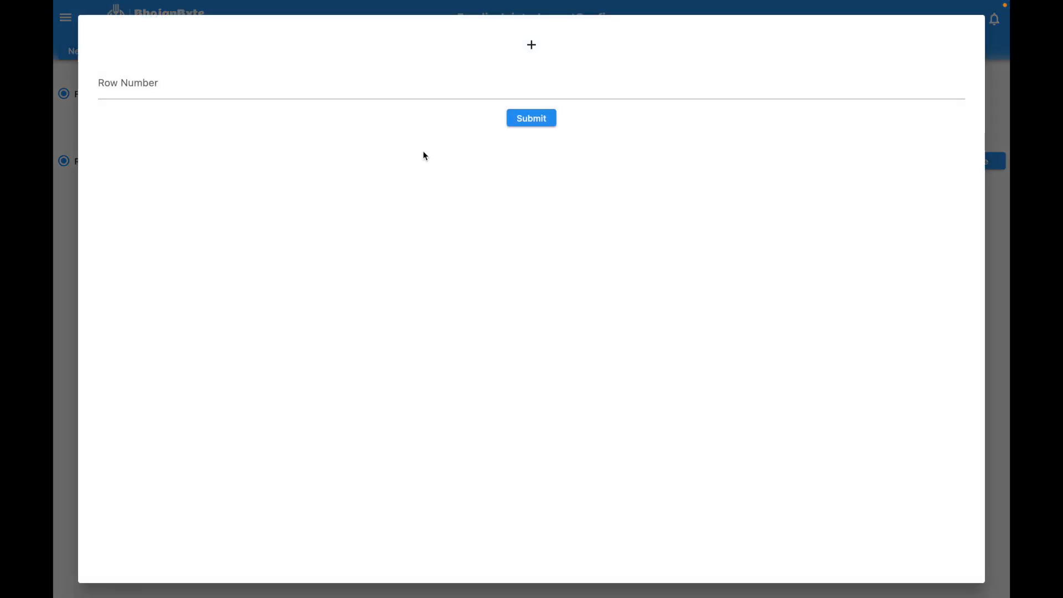
left_click(362, 89)
type("2")
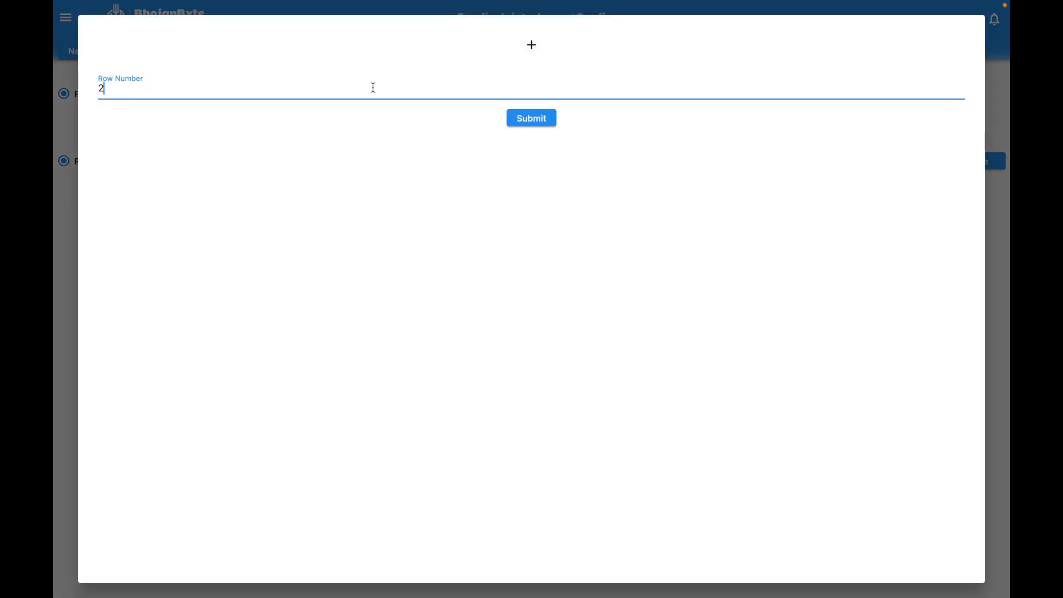
left_click(543, 116)
left_click(742, 166)
left_click(352, 88)
type("3")
left_click(529, 118)
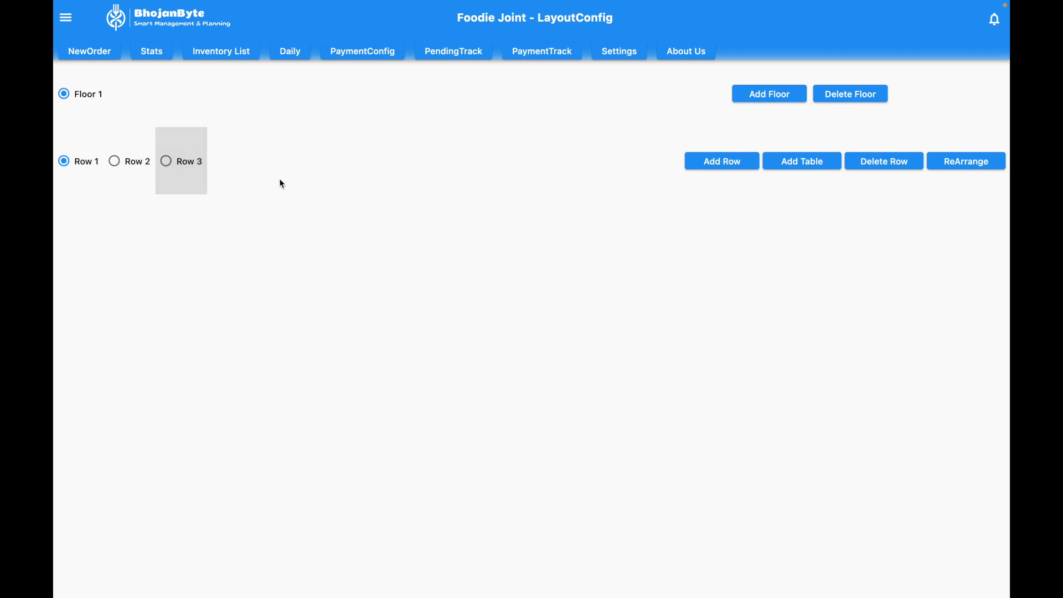
Step: Add a table numbered 1 with 4 seats to row 1
left_click(813, 164)
left_click(191, 95)
type("4")
left_click(223, 134)
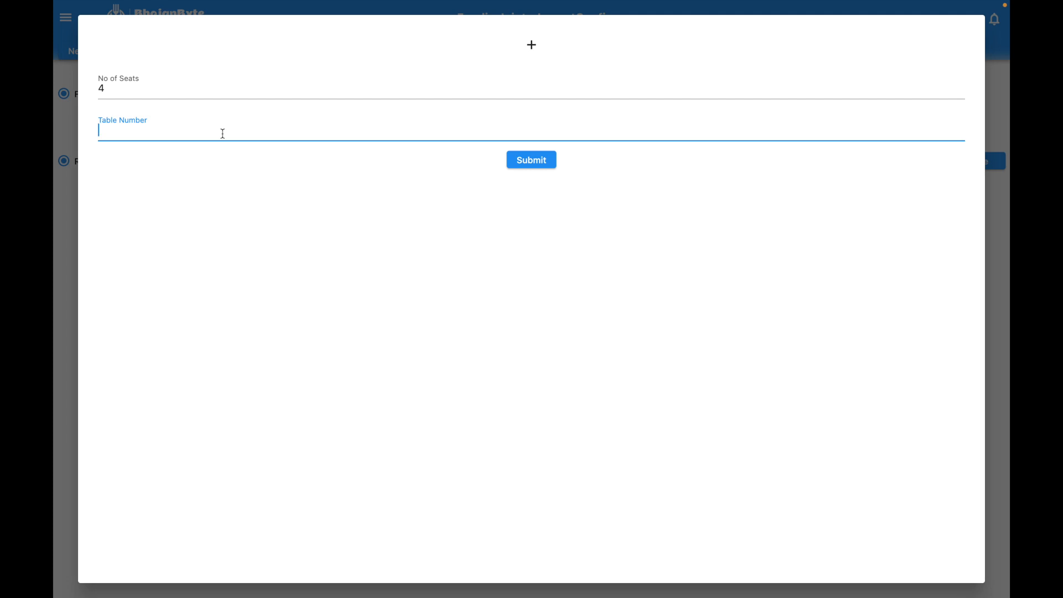
type("1")
left_click(523, 160)
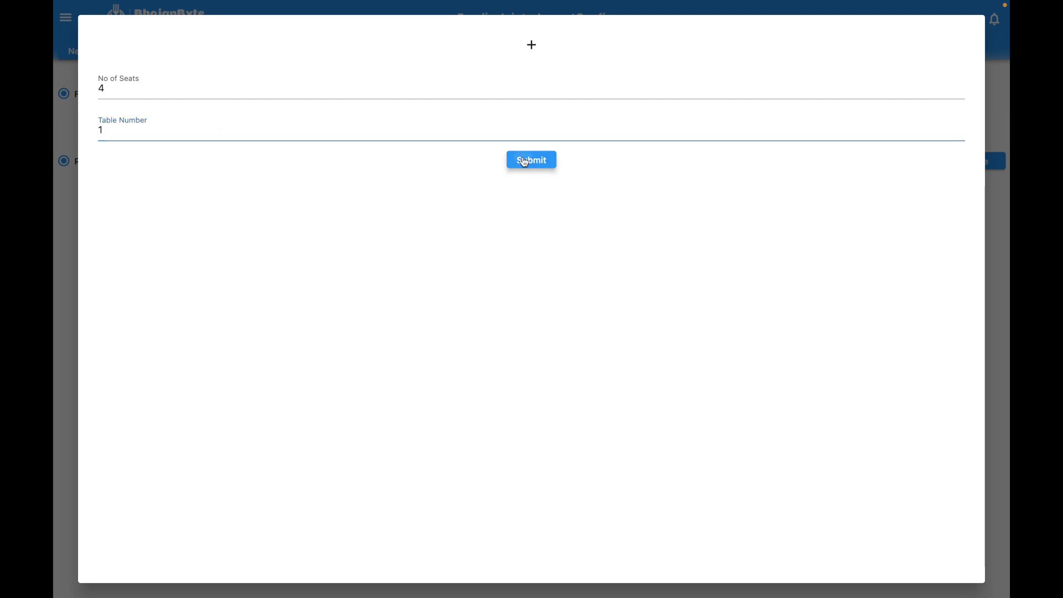
Step: Add a table numbered 2 with 4 seats to row 1
left_click(827, 164)
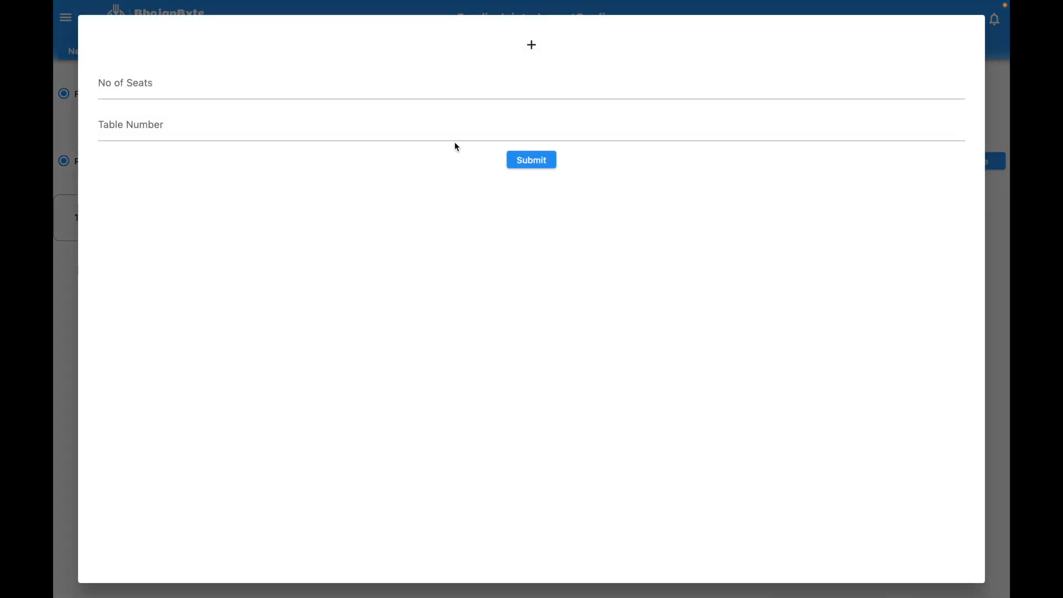
left_click(168, 90)
type("4")
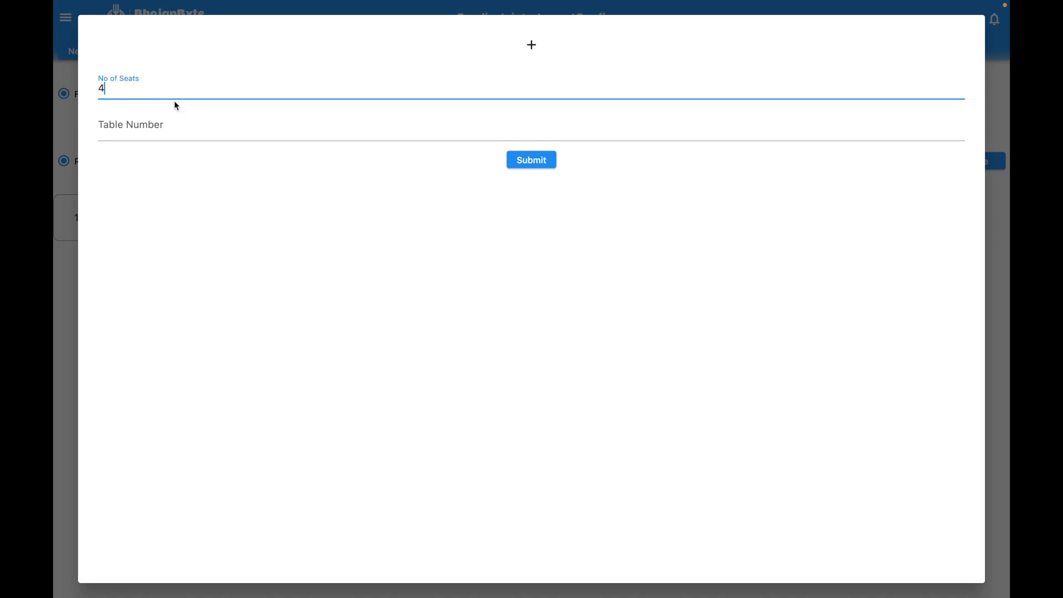
left_click(176, 123)
type("2")
left_click(531, 160)
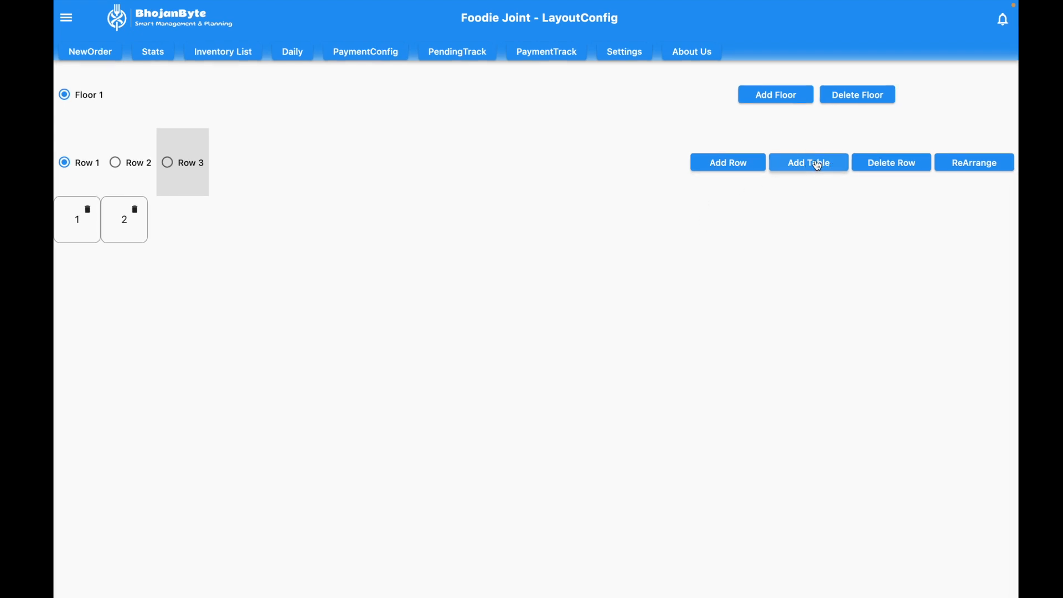
Step: Add a table numbered 3 with 4 seats to row 1
left_click(818, 165)
left_click(401, 95)
type("4")
left_click(336, 131)
type("3")
left_click(527, 161)
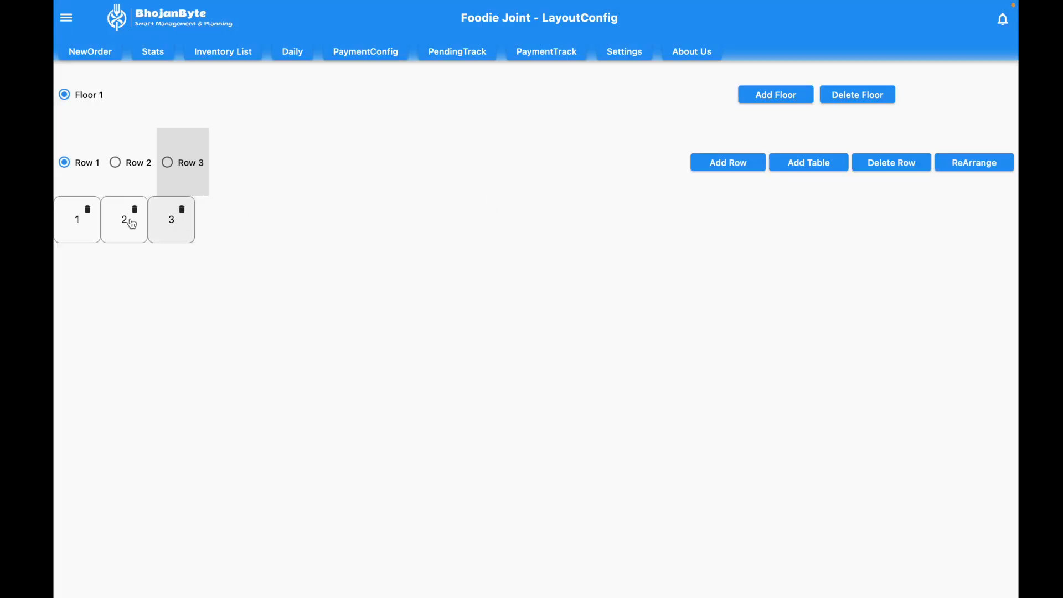
Step: Select row 2 and add a table numbered 4 with 4 seats to it
left_click(123, 169)
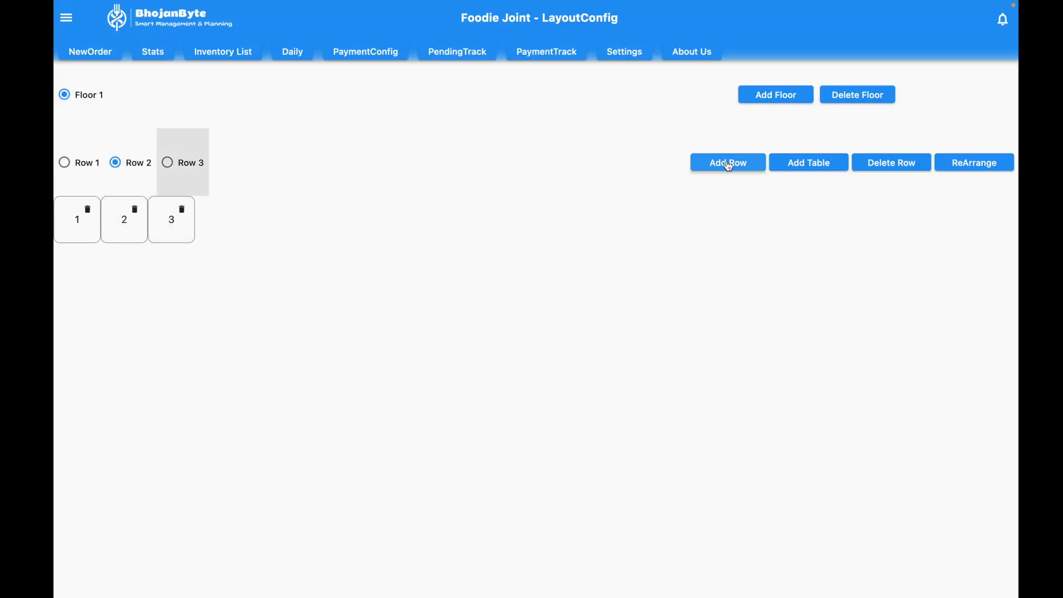
left_click(799, 173)
left_click(163, 95)
type("4")
left_click(161, 125)
type("4")
left_click(519, 162)
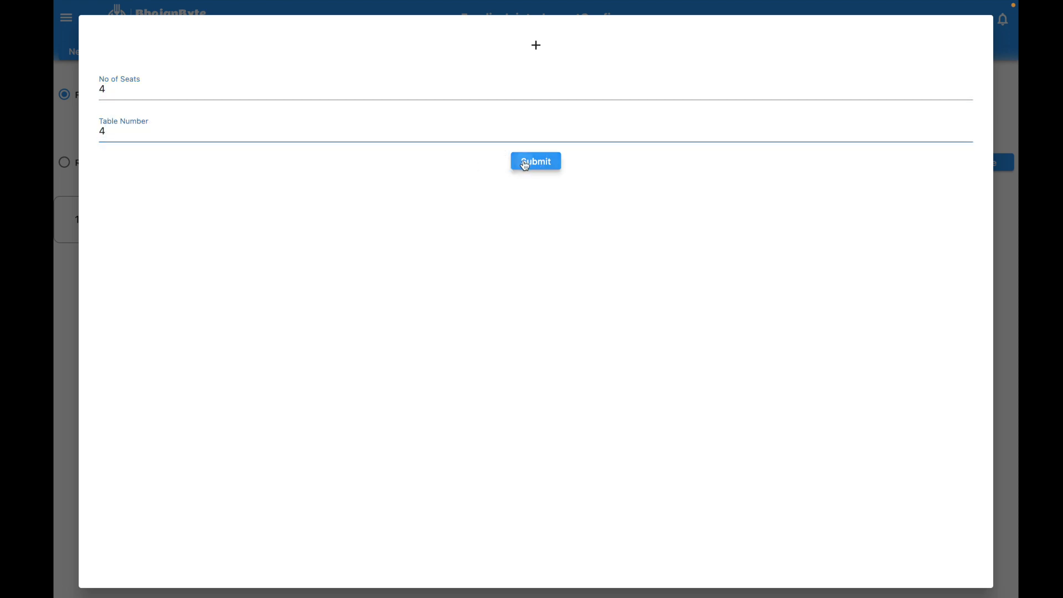
Step: Add another 4-seat table numbered 4 to row 2 and rearrange the tables
left_click(822, 161)
left_click(178, 86)
type("4")
left_click(187, 131)
type("4")
left_click(541, 171)
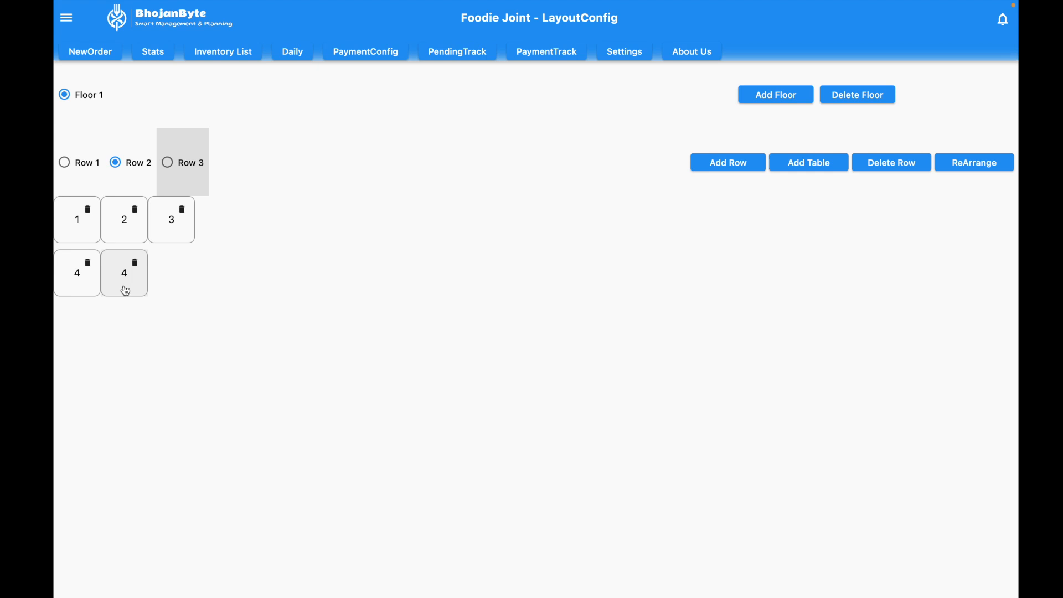
left_click(973, 172)
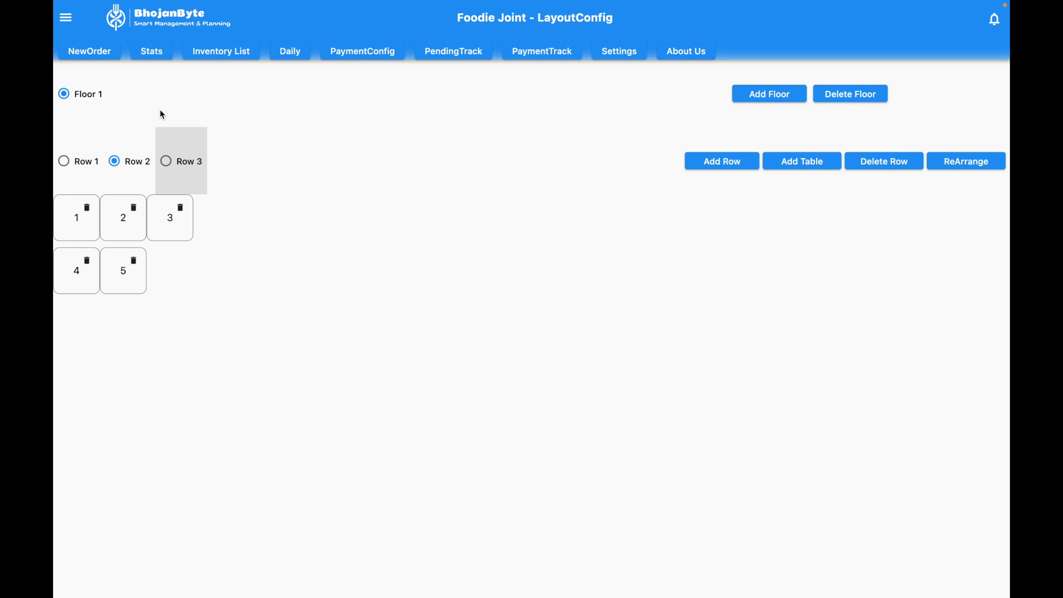
Step: Open the printer options settings and check the printer device type selection
left_click(66, 18)
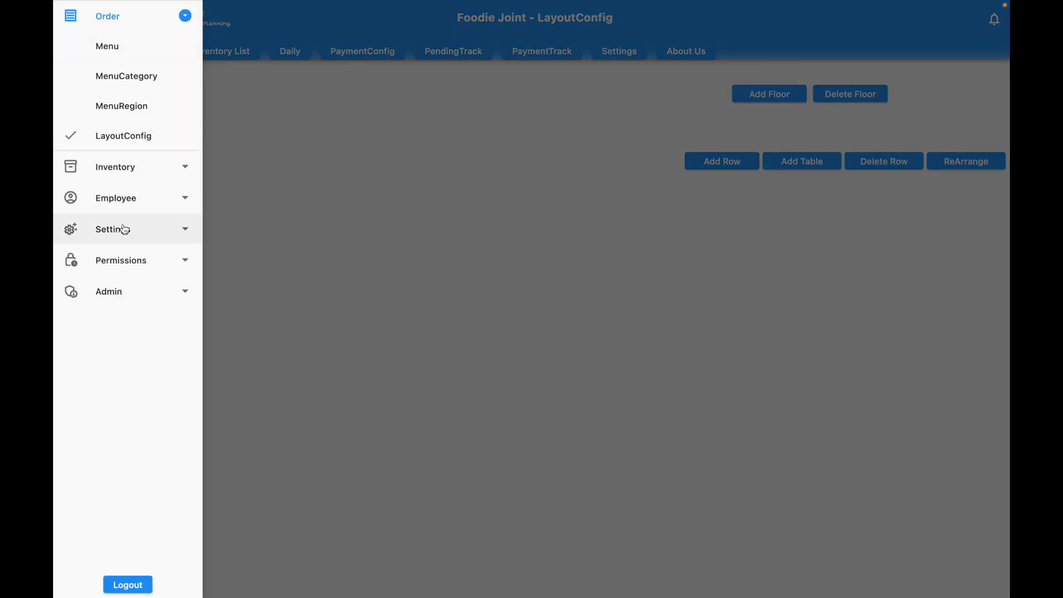
left_click(124, 229)
left_click(129, 171)
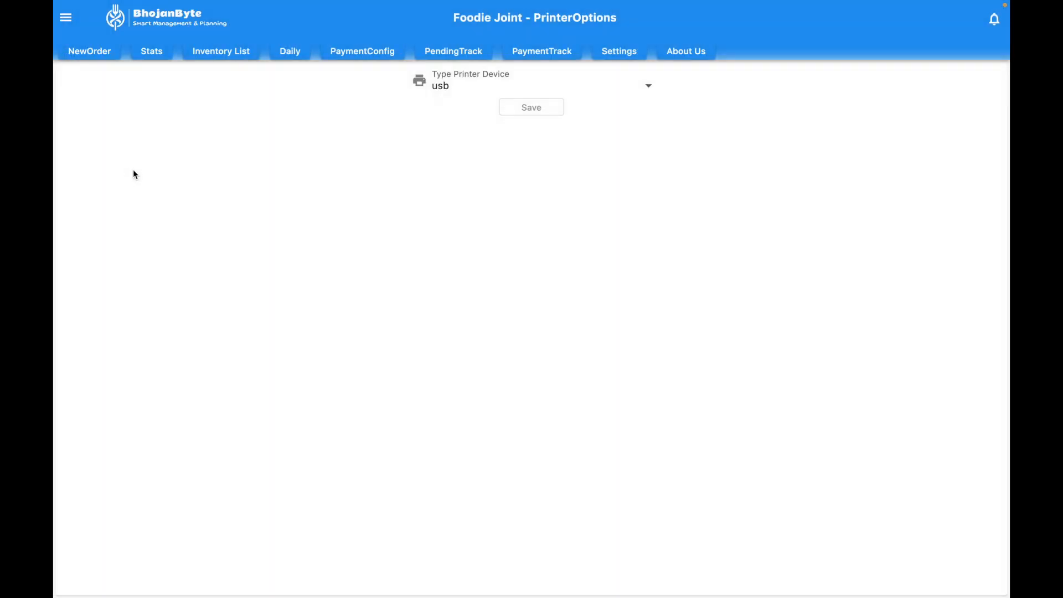
left_click(597, 81)
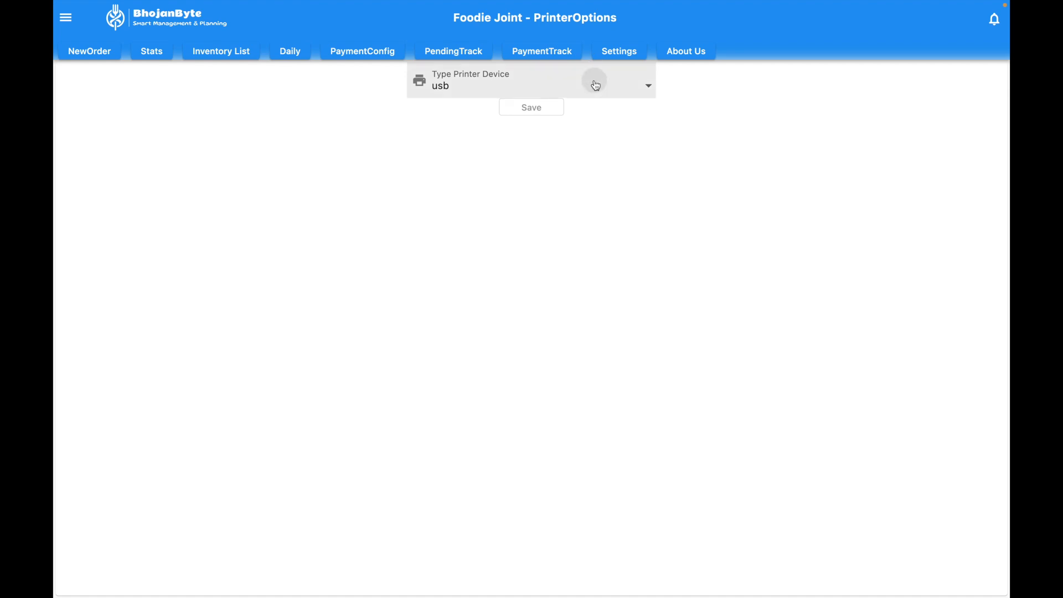
left_click(596, 85)
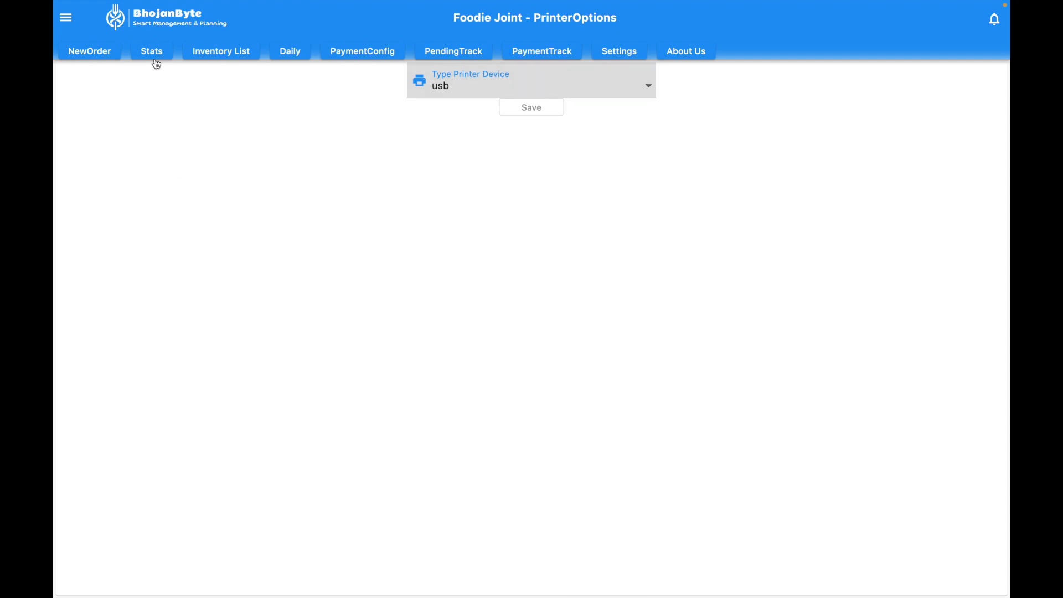
Step: Open the taxes page and add a tax named cgst with a Percentage value of 5
left_click(65, 17)
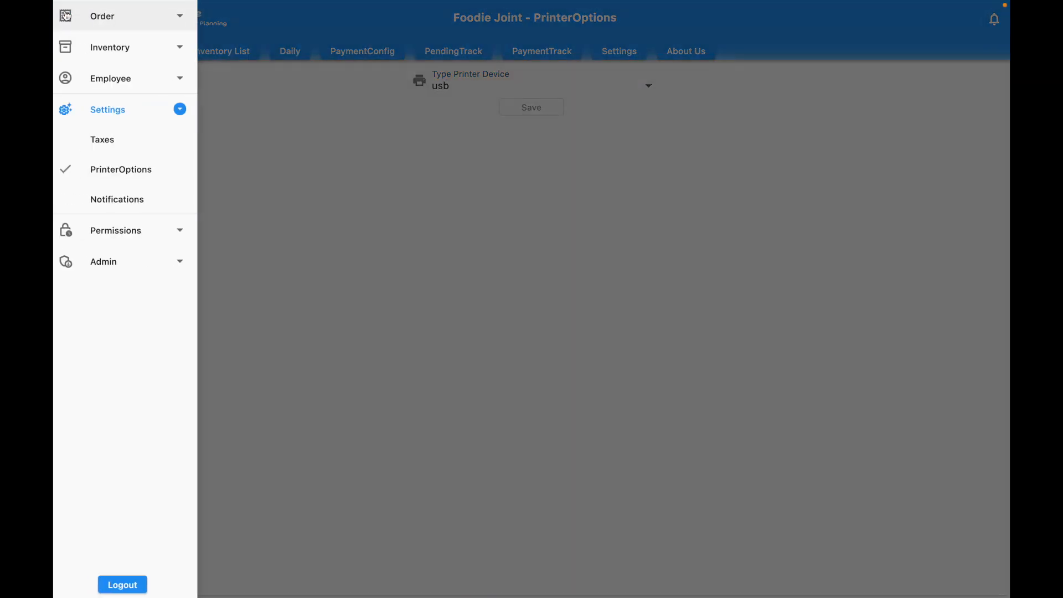
left_click(122, 146)
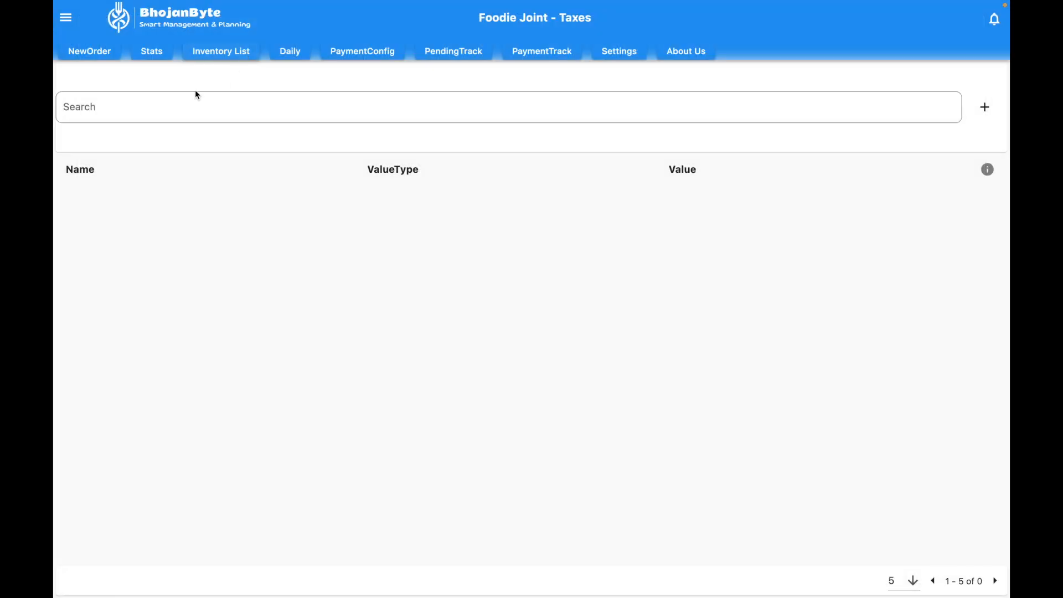
left_click(989, 106)
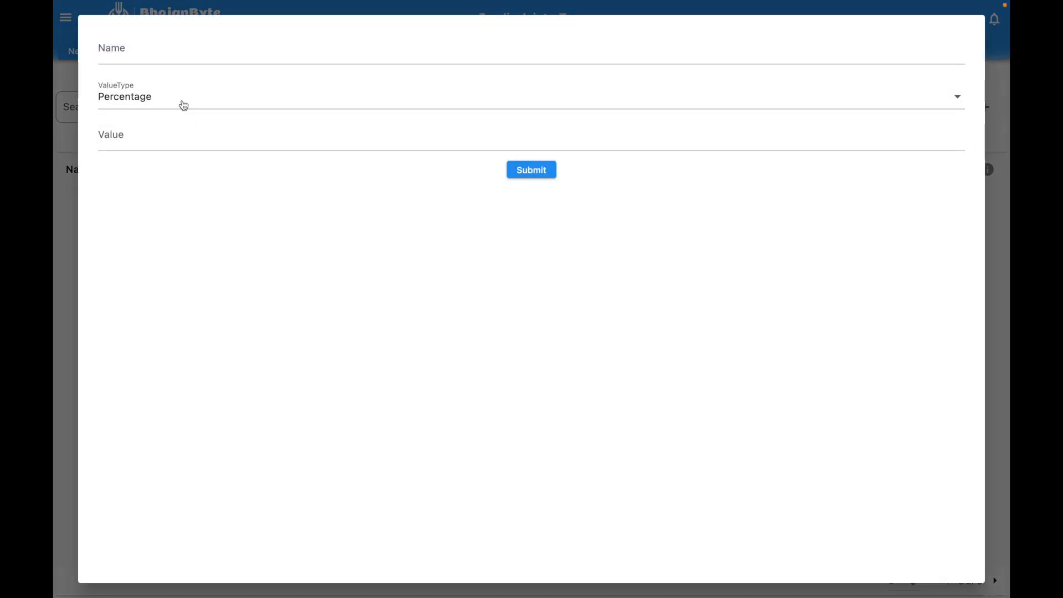
left_click(163, 52)
type("cgst")
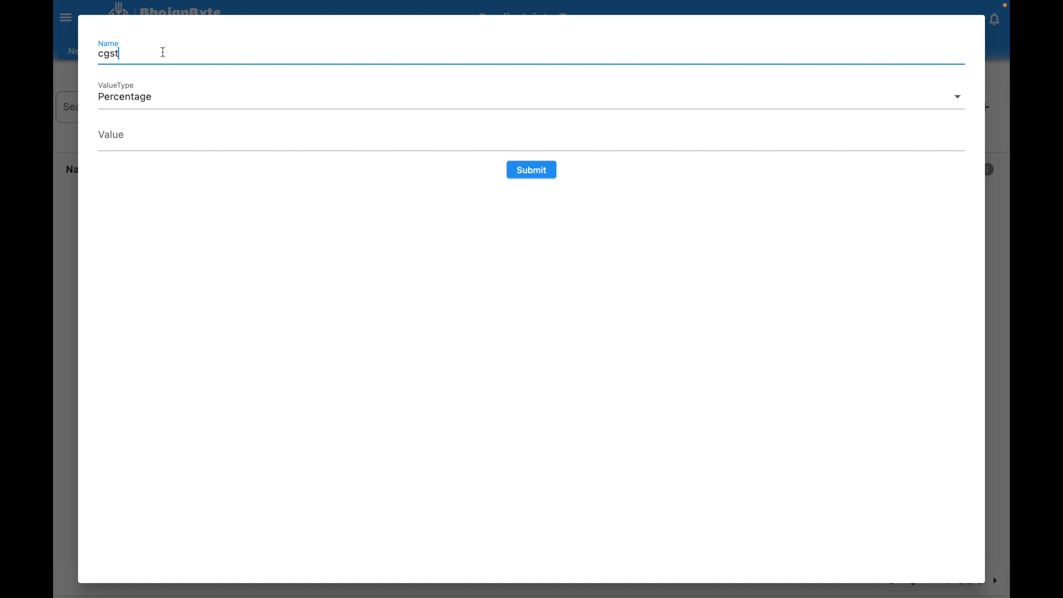
left_click(127, 105)
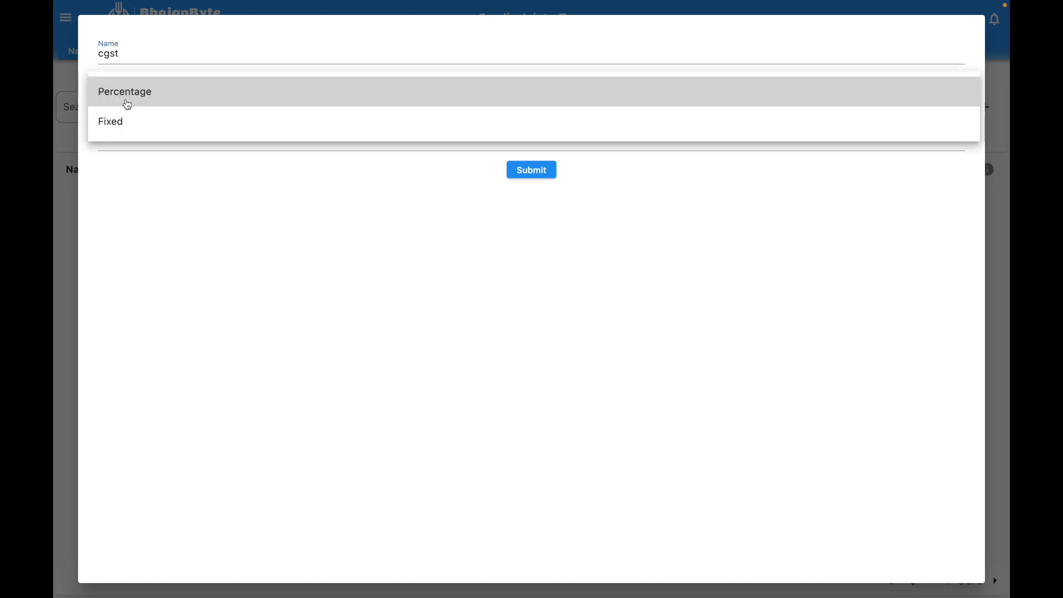
left_click(126, 102)
left_click(125, 135)
type("5")
left_click(534, 167)
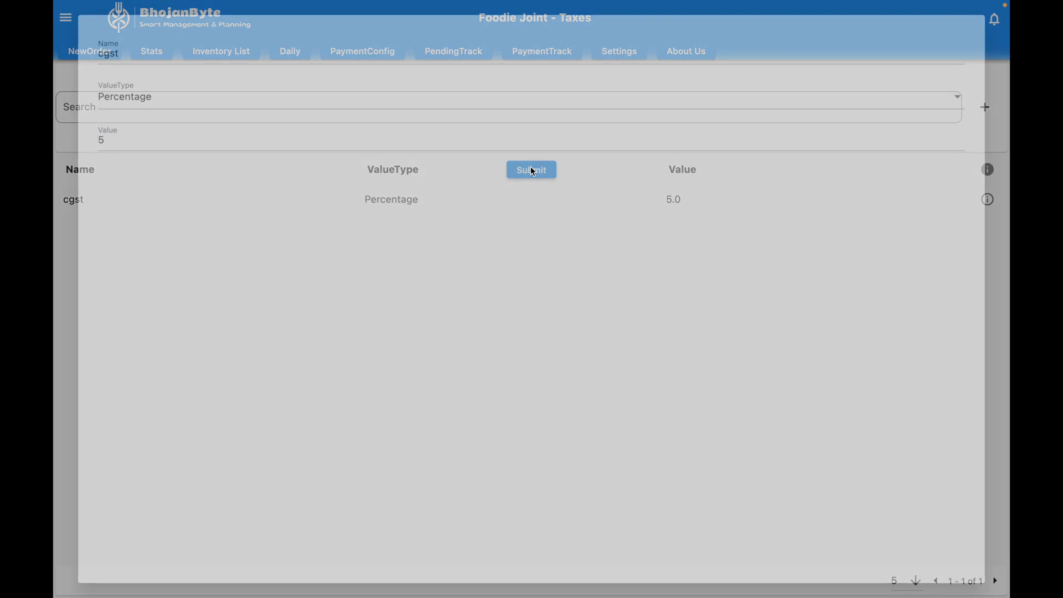
Step: Add a tax named service tax with a Percentage value of 2
left_click(994, 103)
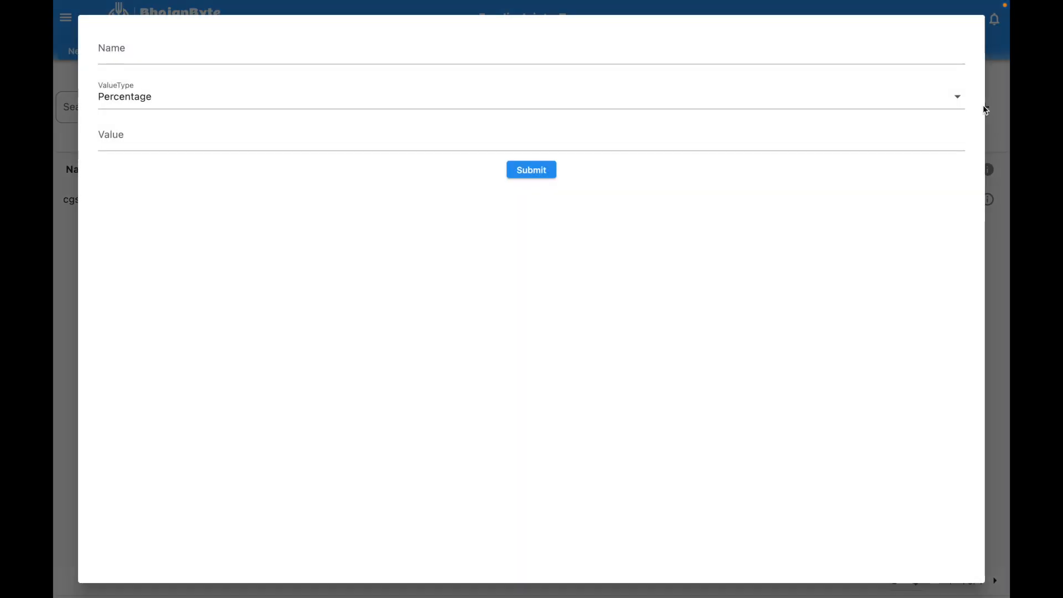
left_click(259, 54)
type("s")
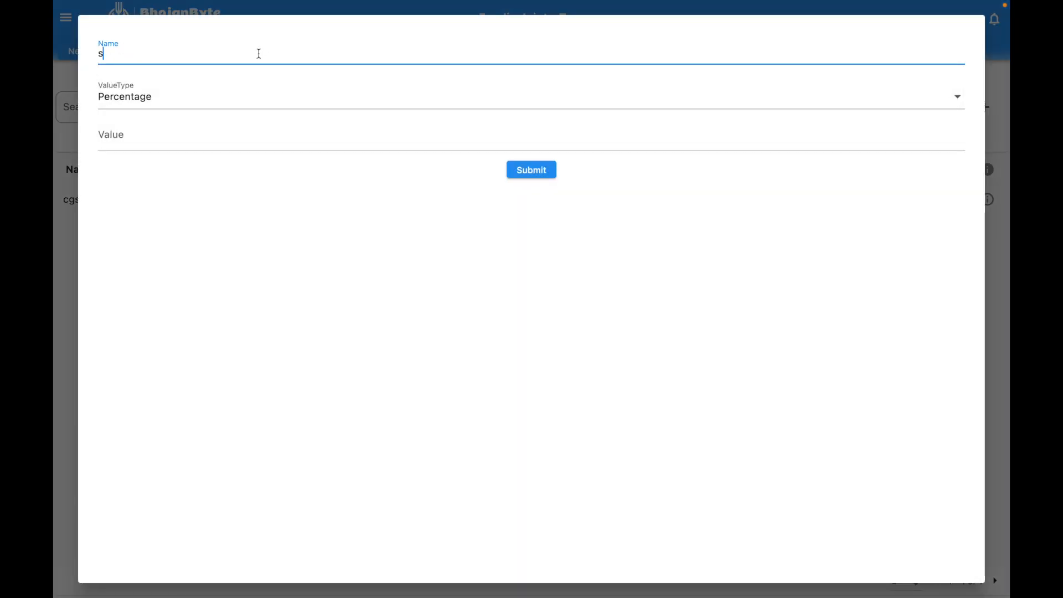
type("ervic")
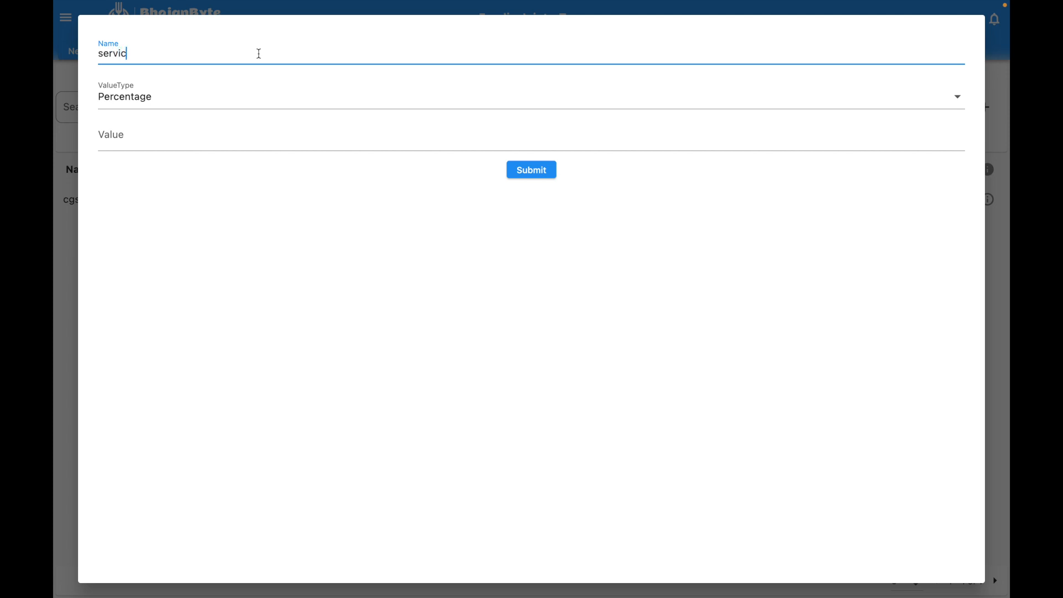
type("e tax")
left_click(185, 101)
left_click(208, 89)
left_click(181, 133)
type("2")
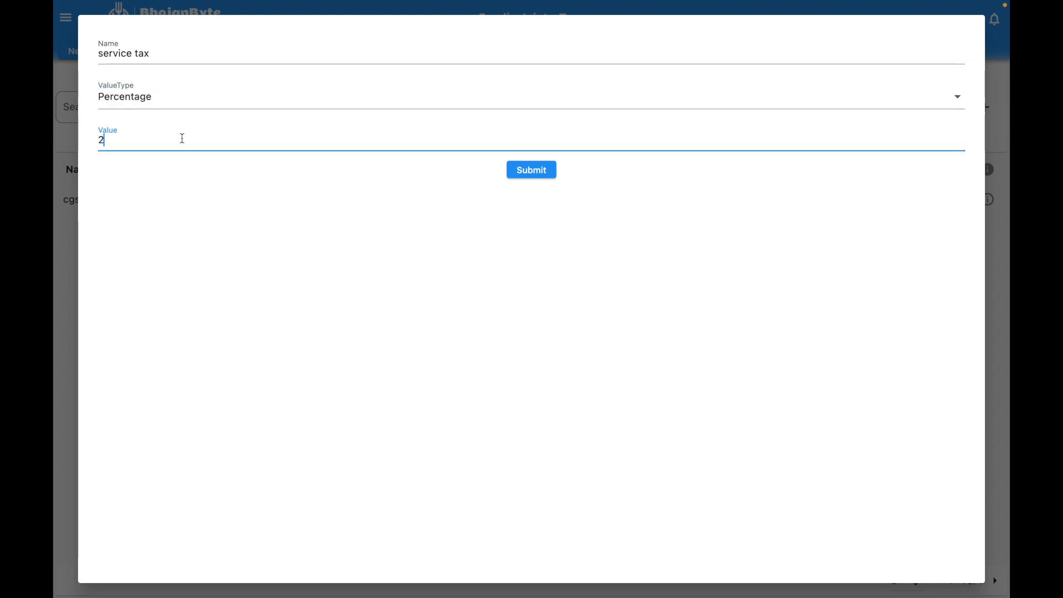
left_click(530, 172)
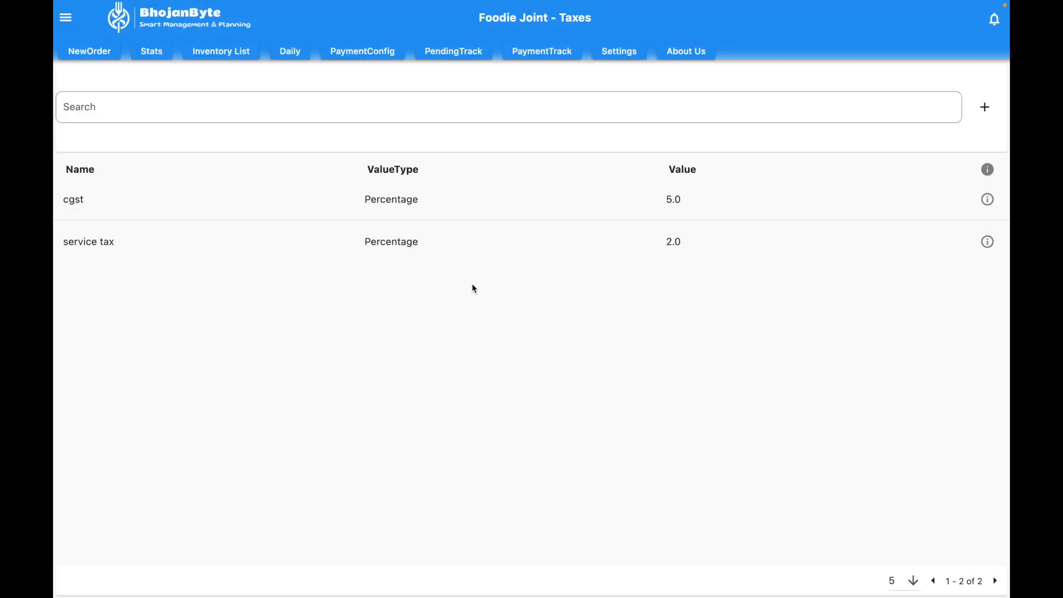
Step: Start a new order and assign it to table 1 on floor 1
left_click(91, 55)
left_click(104, 97)
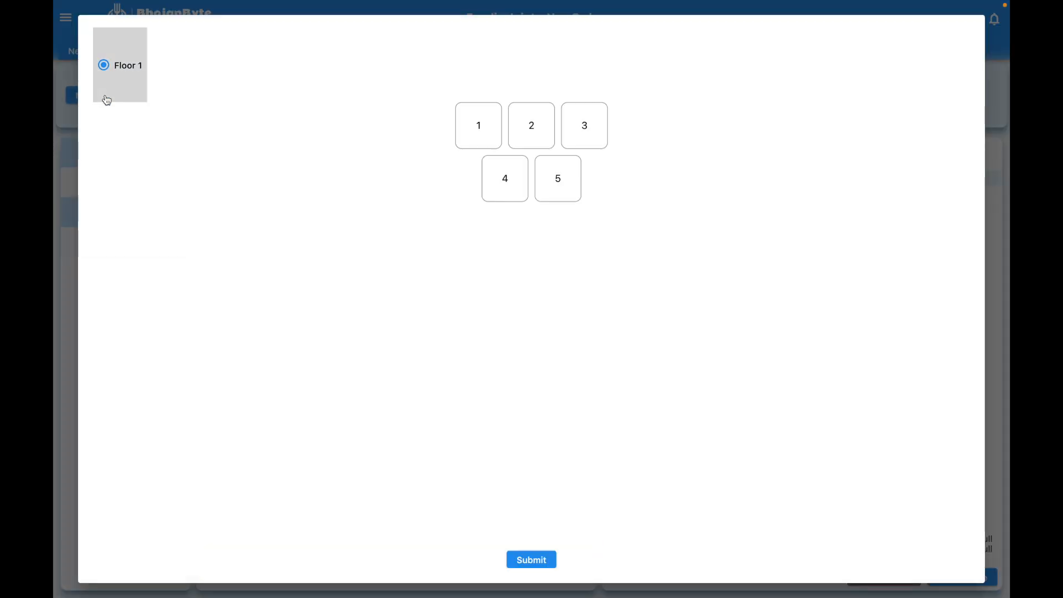
left_click(476, 125)
left_click(540, 558)
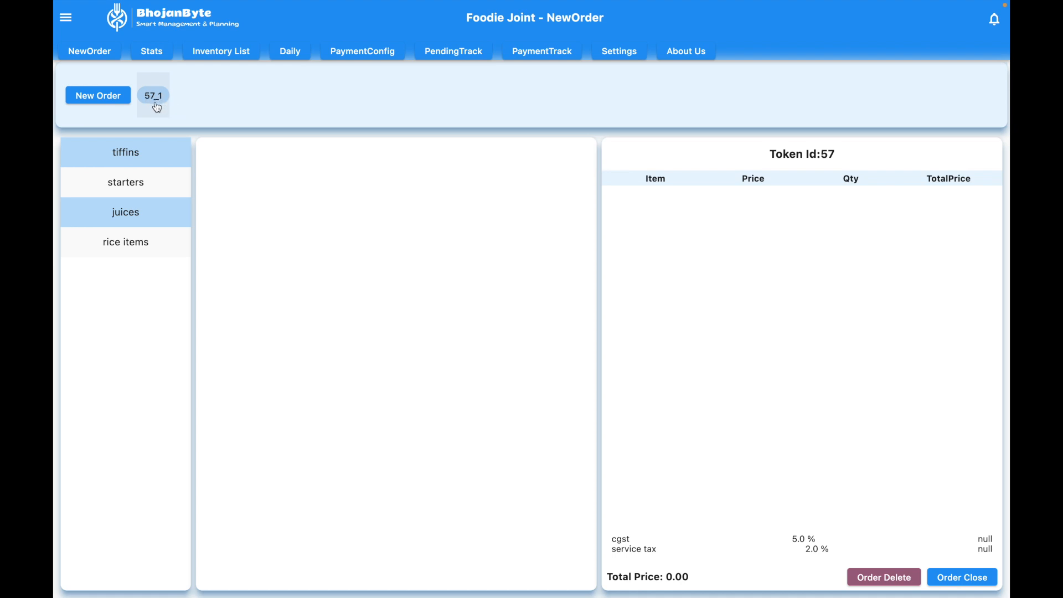
Step: Add two Masala Dosa, one idli 2 pcs and one orange juice to the order for table 1
left_click(131, 152)
left_click(276, 153)
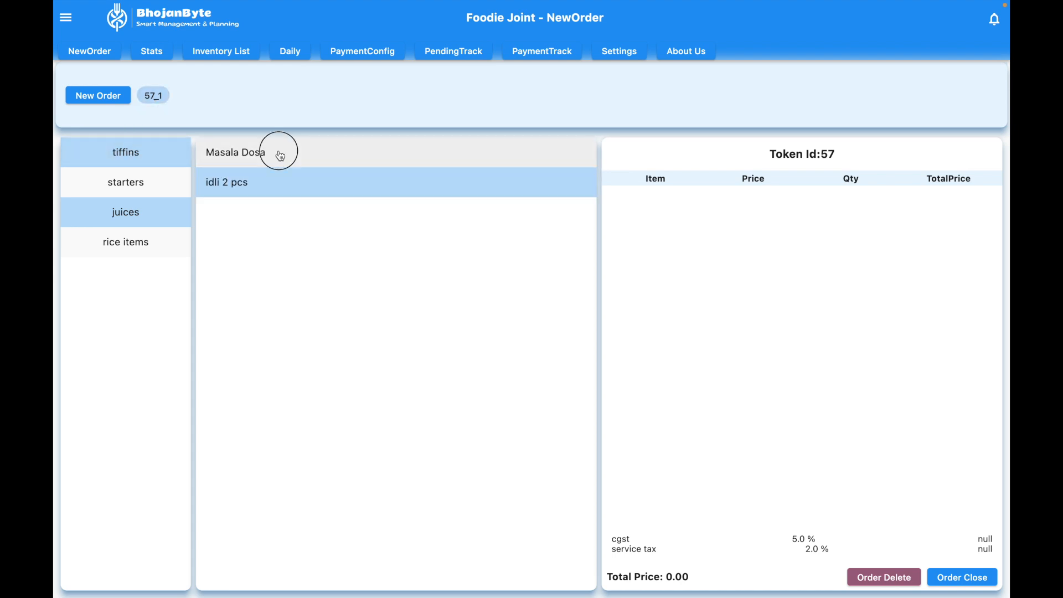
left_click(866, 203)
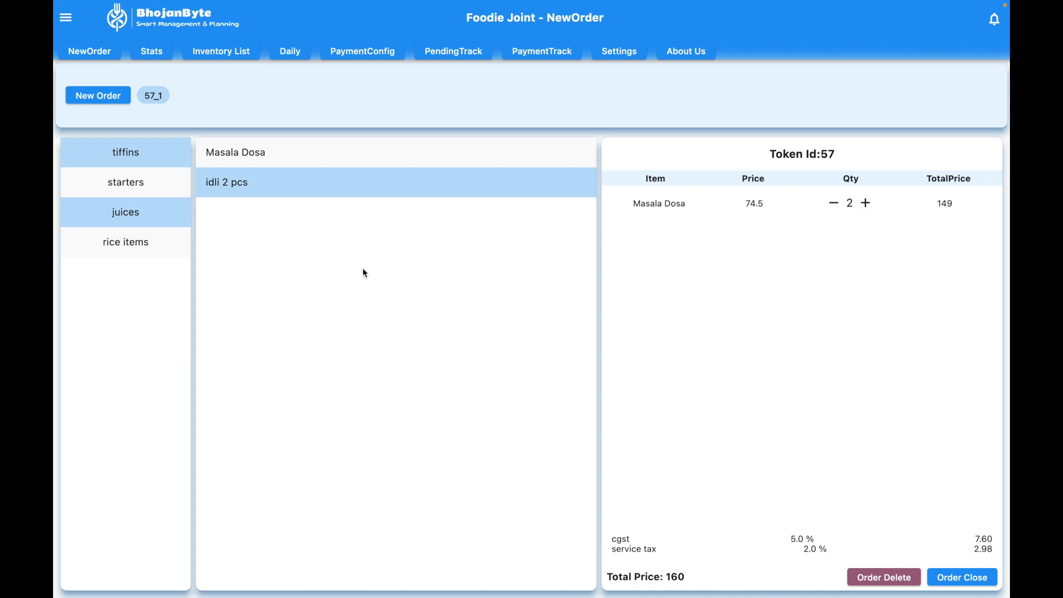
left_click(316, 190)
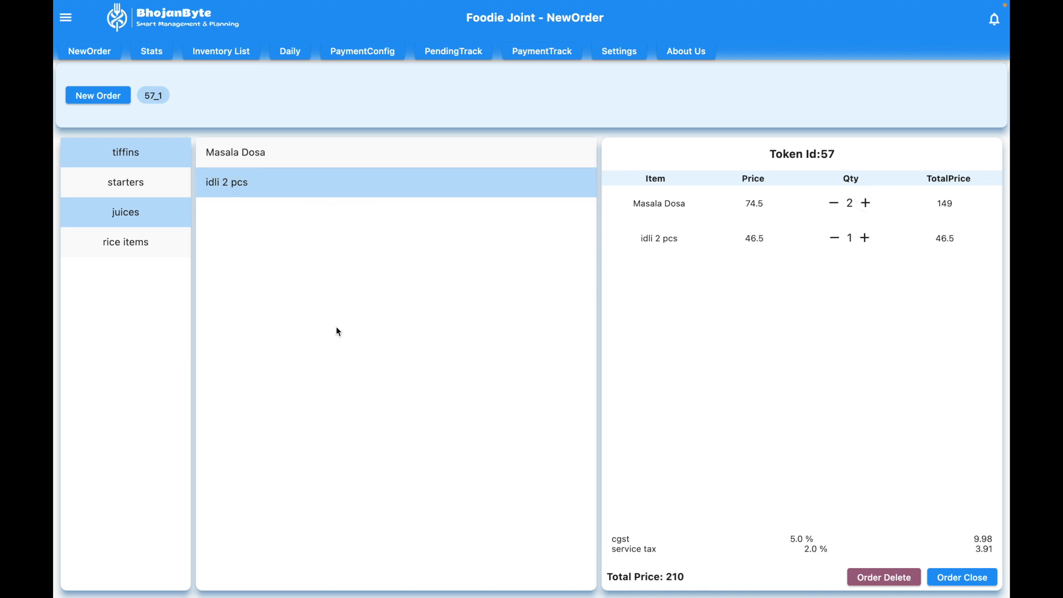
left_click(97, 214)
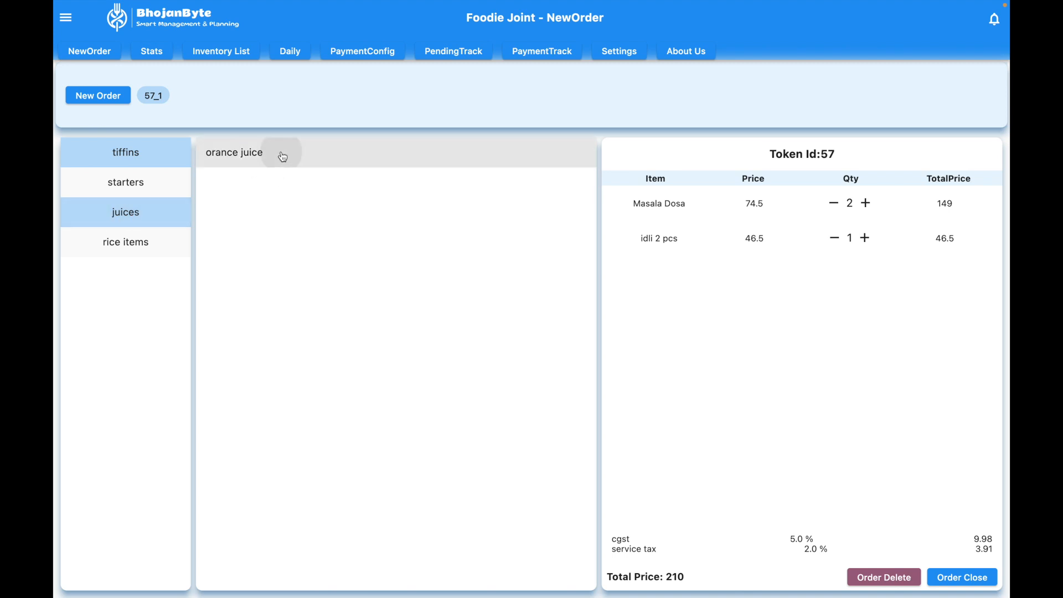
left_click(282, 157)
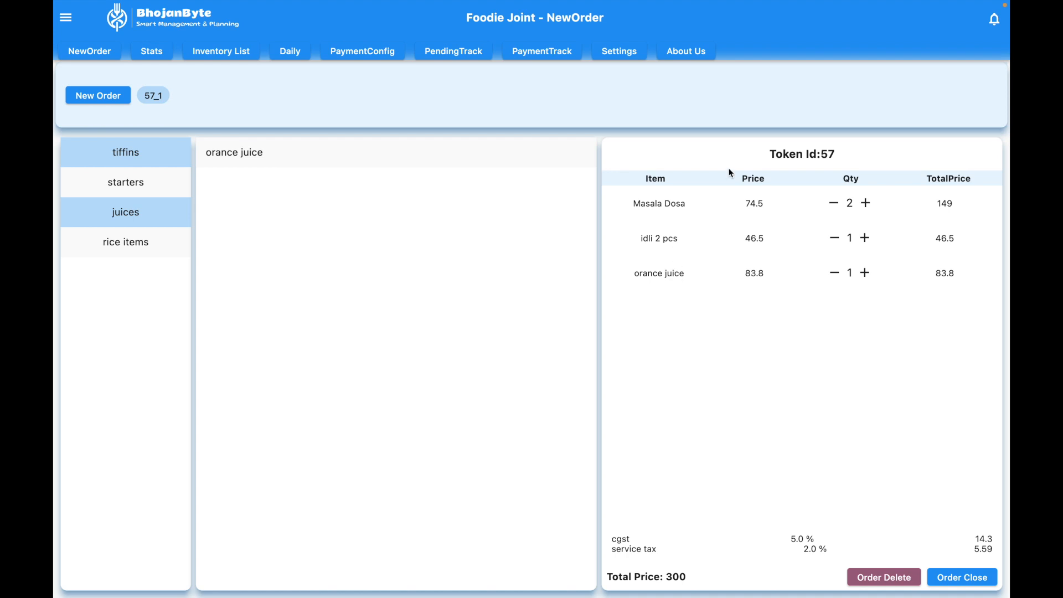
Step: Close the current order for table 1
left_click(623, 54)
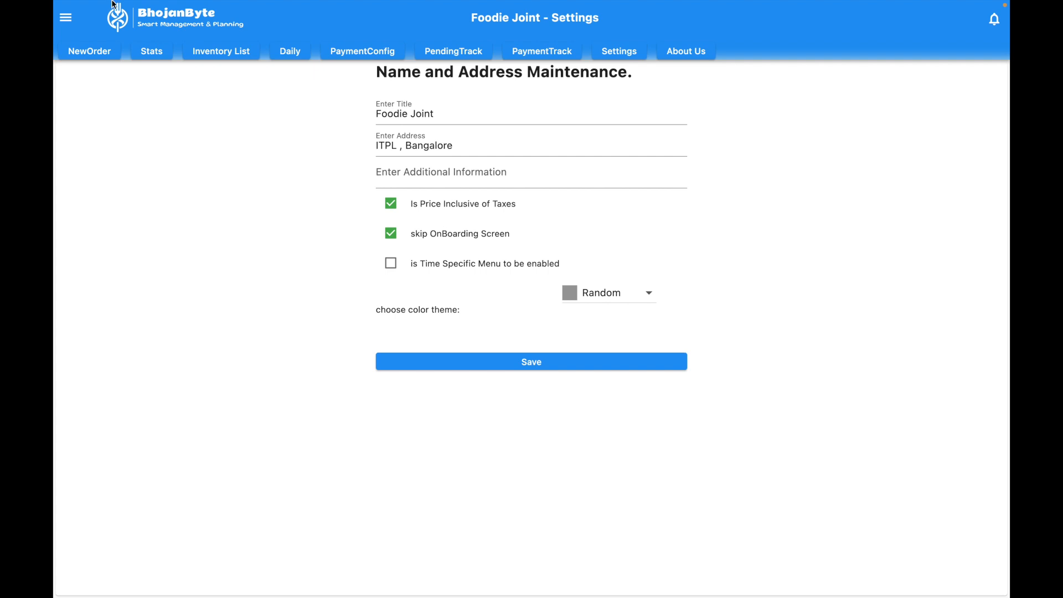
left_click(105, 51)
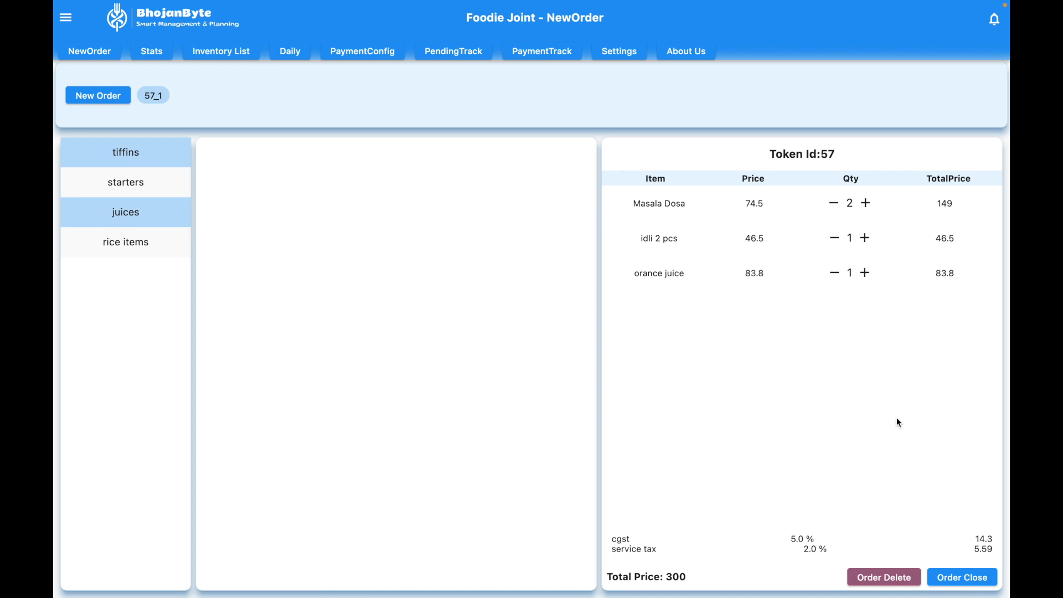
left_click(953, 578)
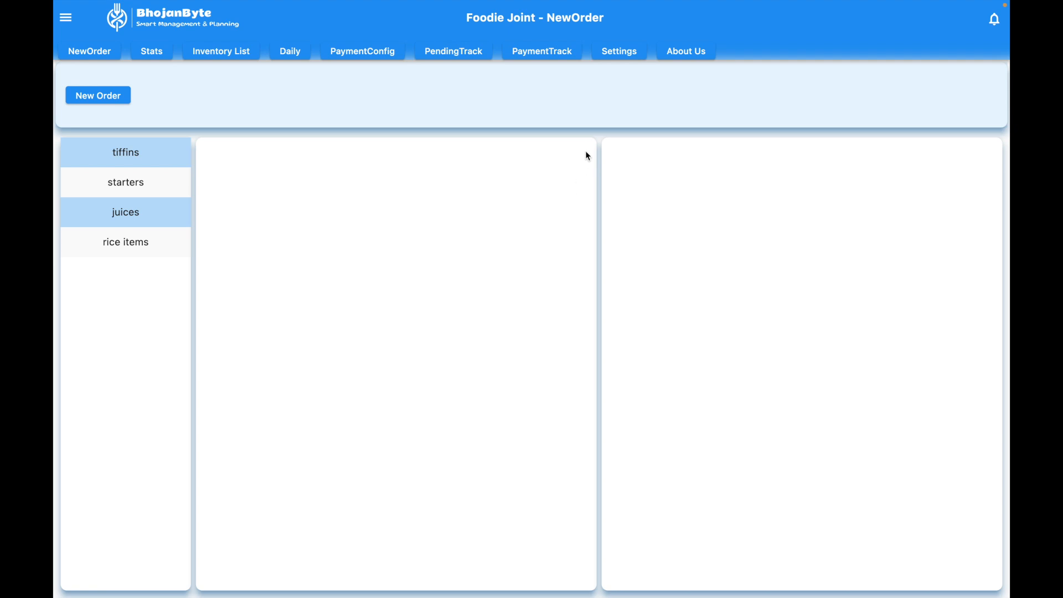
Step: Turn off Is Price Inclusive of Taxes in settings and save
left_click(611, 56)
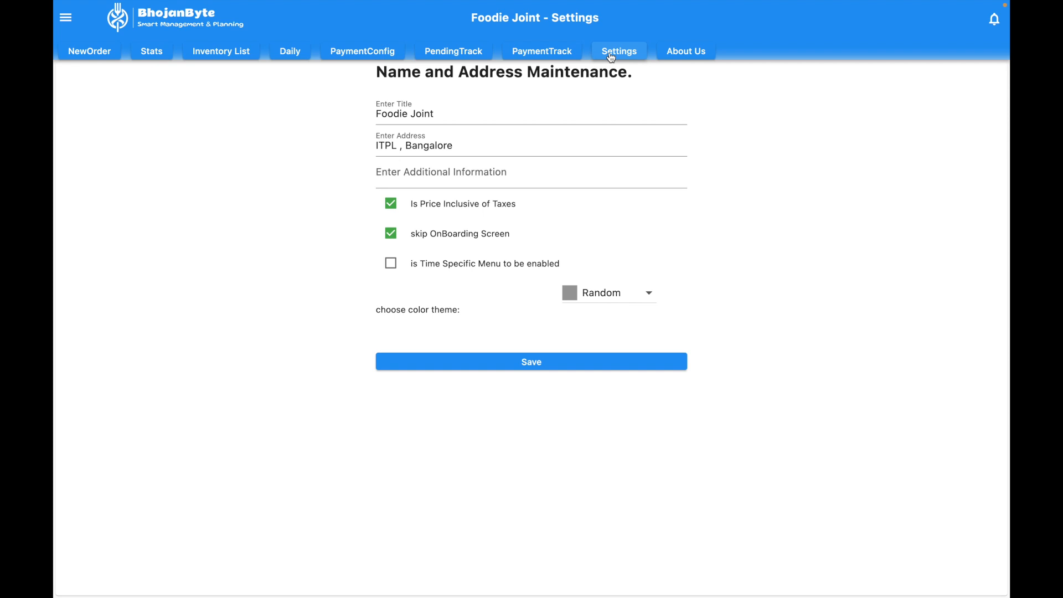
left_click(390, 203)
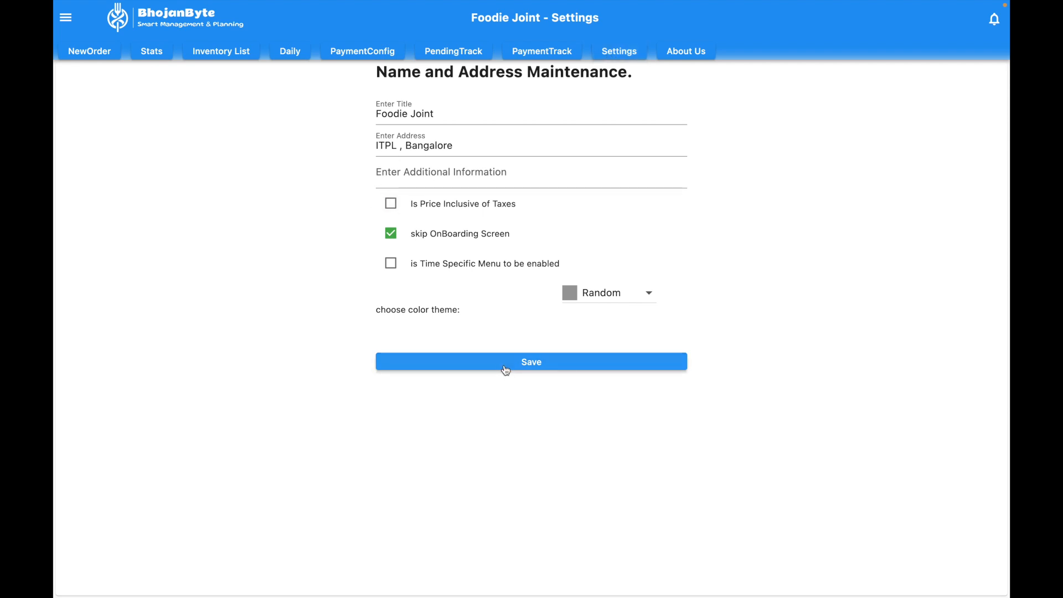
left_click(505, 369)
left_click(606, 334)
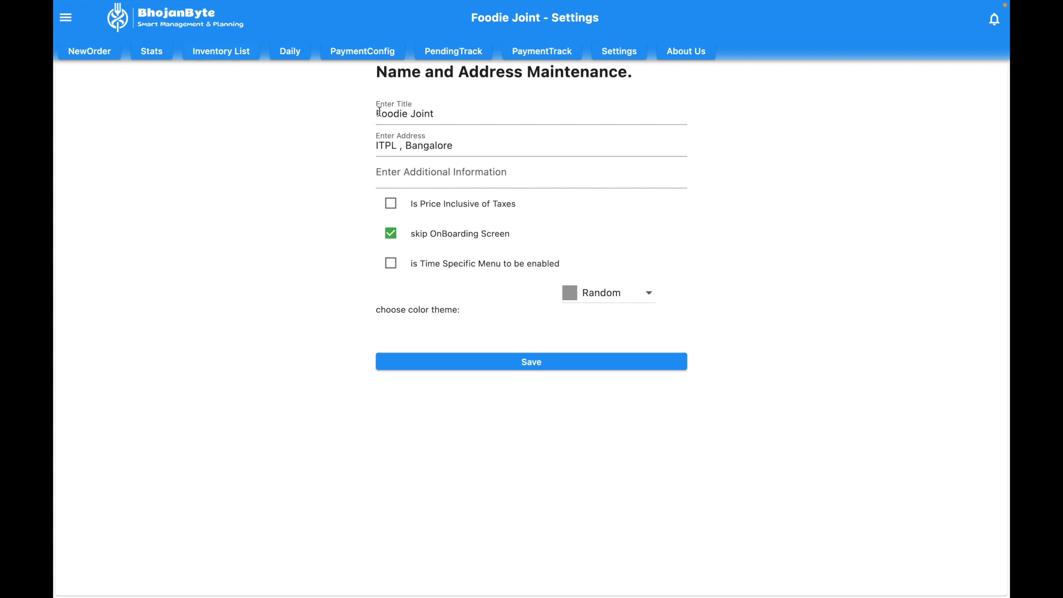
Step: Review the restaurant title and address fields in settings before returning to new orders
left_click_drag(379, 111, 451, 118)
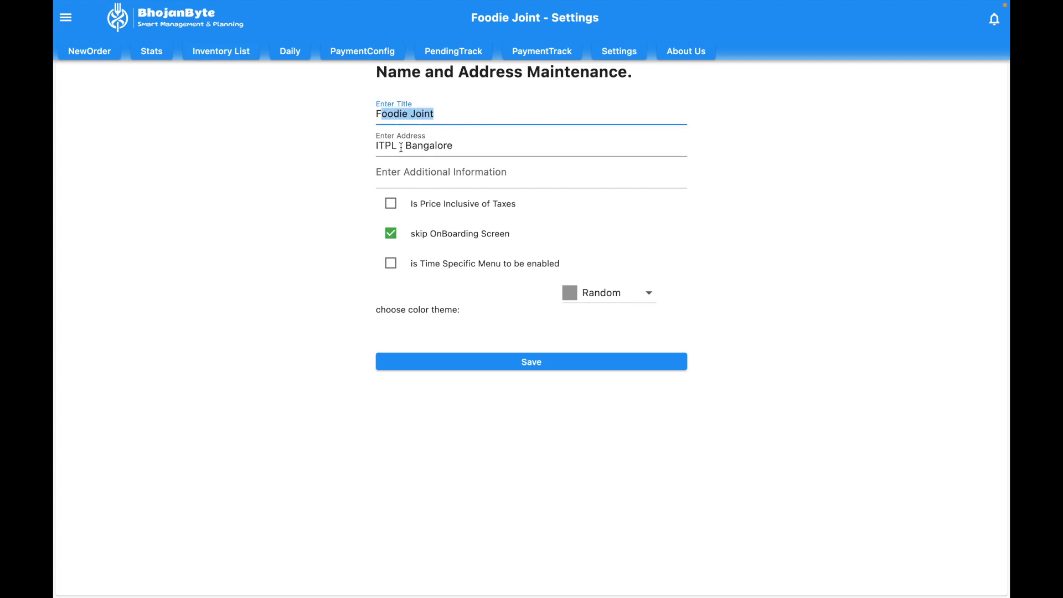
left_click_drag(381, 145, 481, 149)
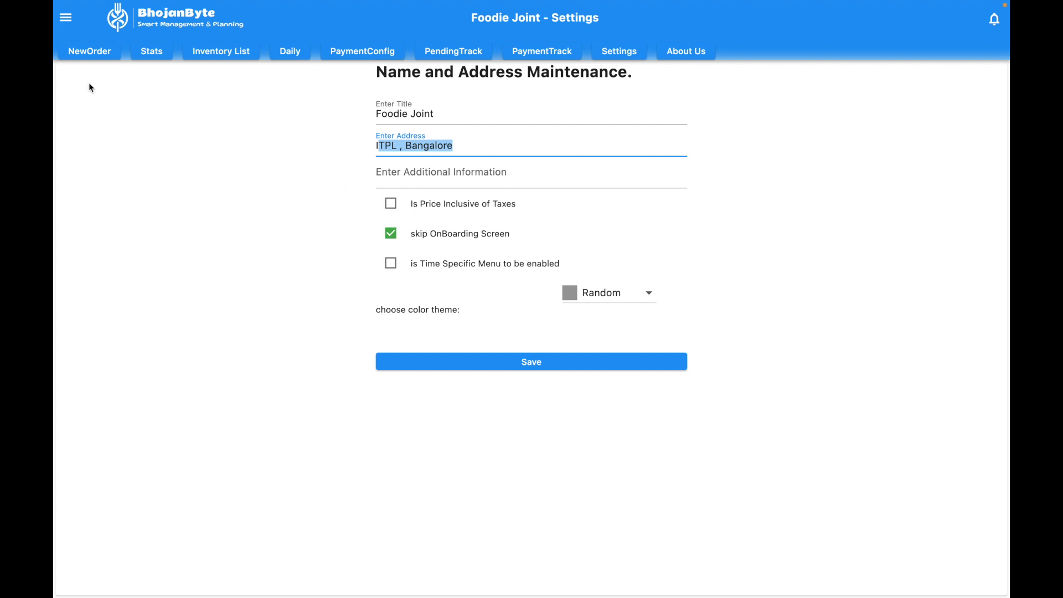
left_click(114, 50)
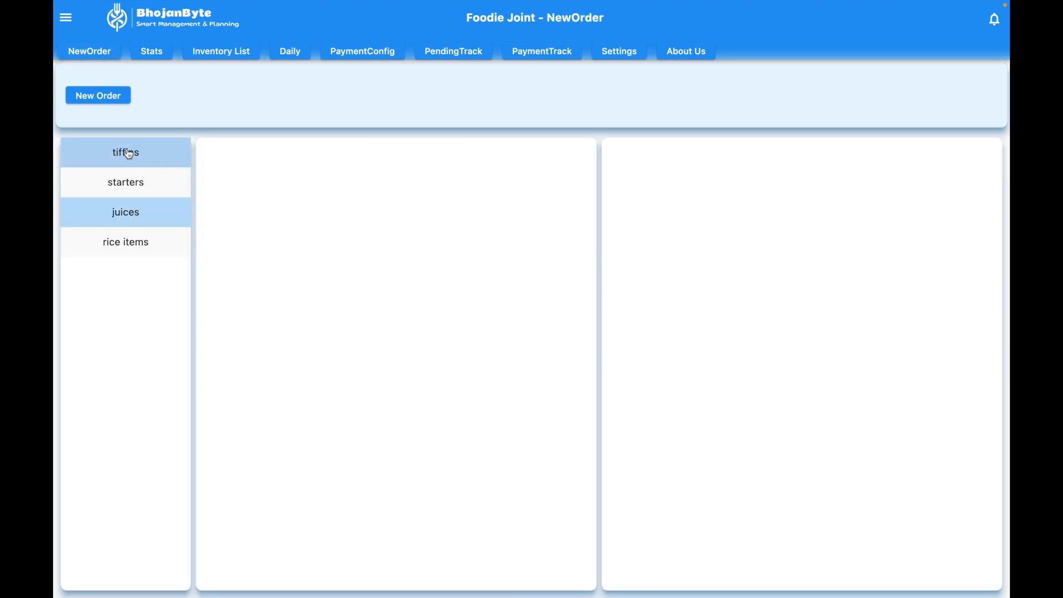
Step: Start a new order for table 2 on floor 1 and add a Masala Dosa
left_click(131, 152)
left_click(105, 99)
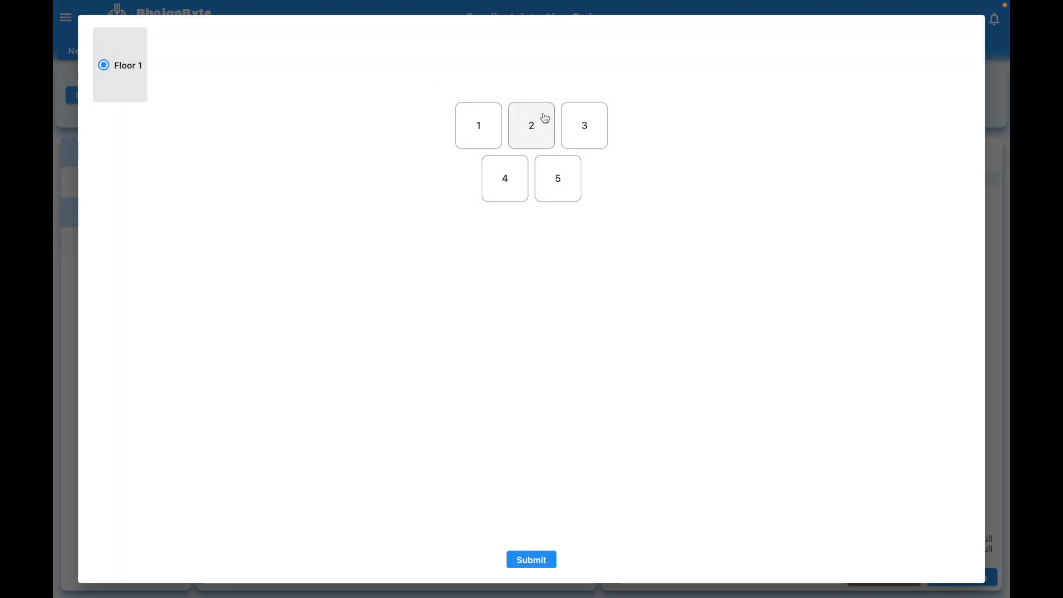
left_click(541, 118)
left_click(523, 560)
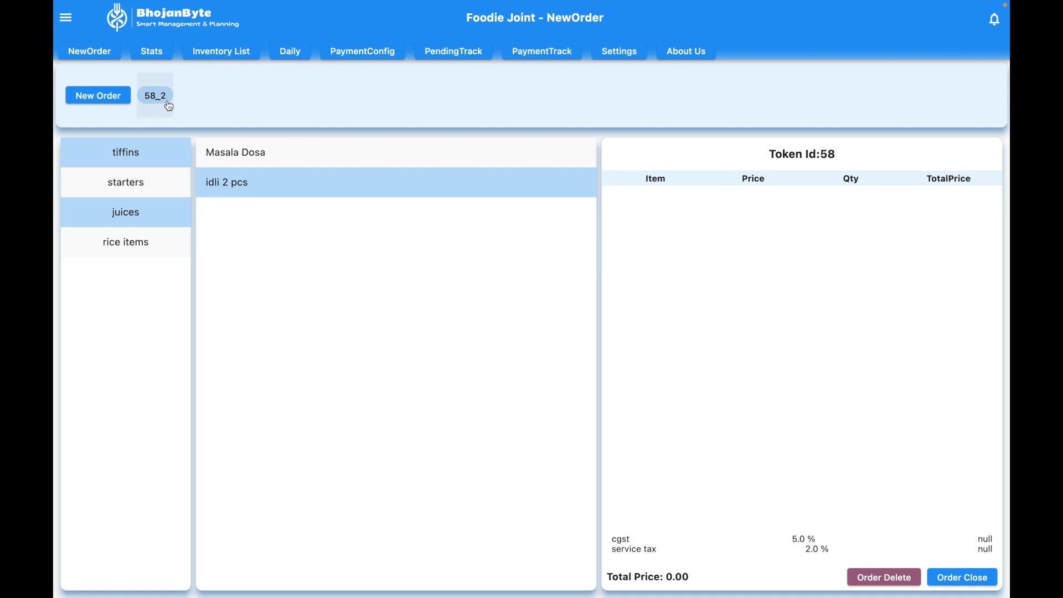
left_click(222, 150)
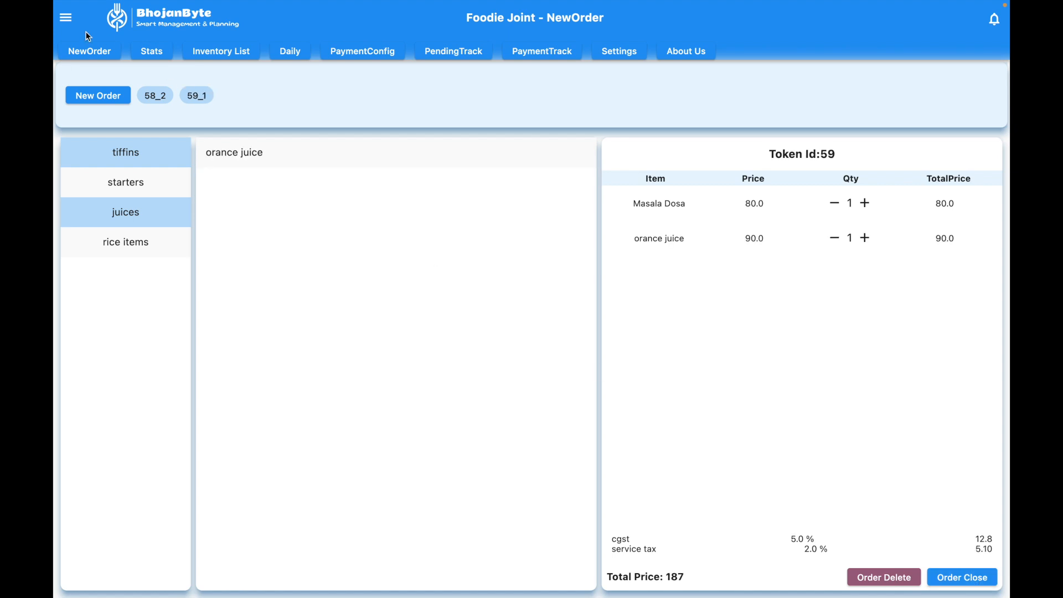
Step: Submit a new order without choosing a table
left_click(102, 97)
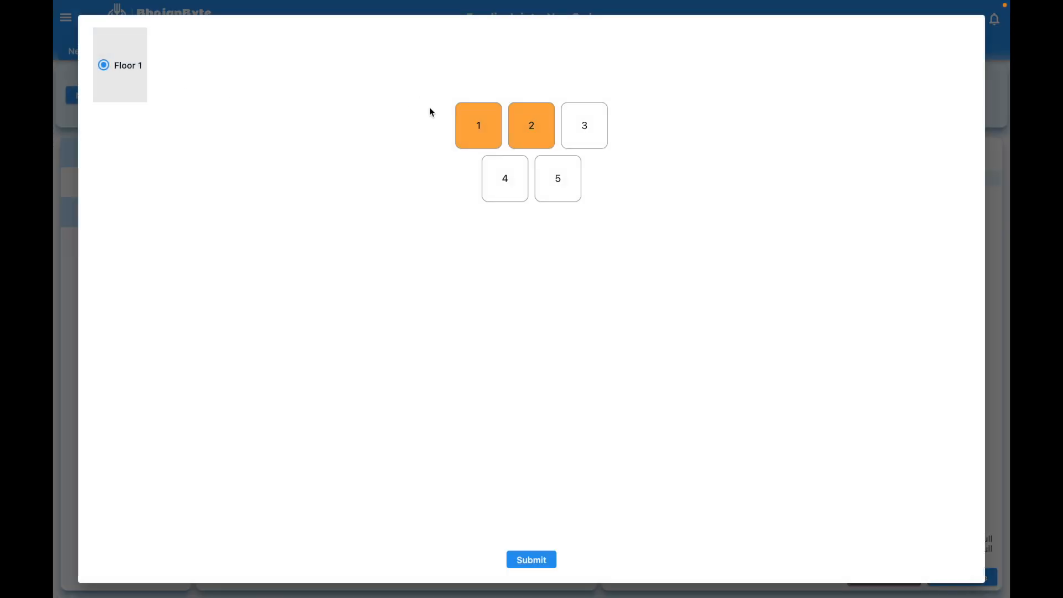
left_click(534, 561)
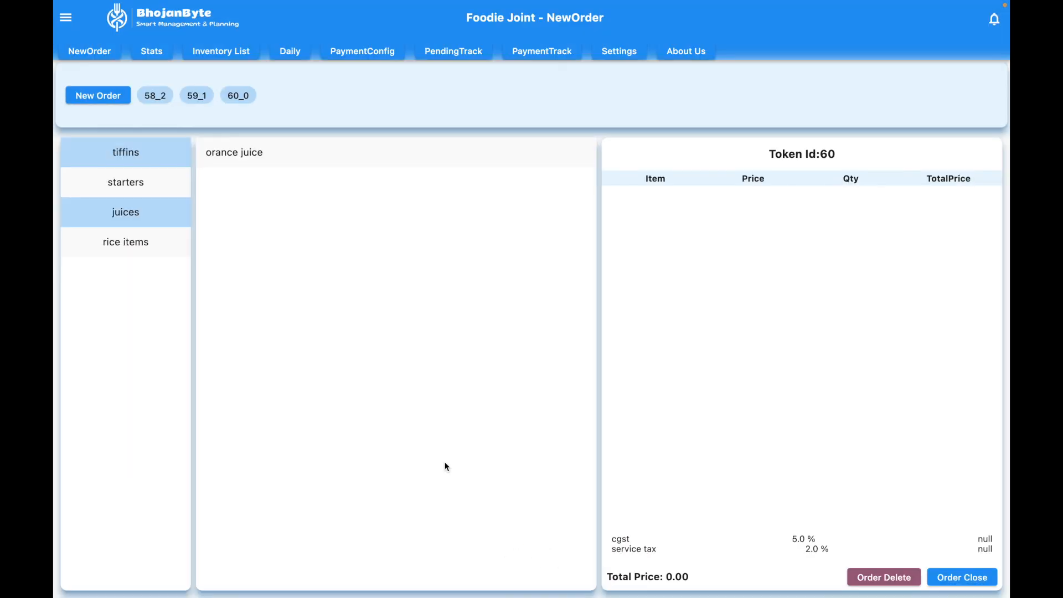
left_click(253, 105)
Step: Add two Masala Dosa to the table-less order 60 and close it
left_click(147, 163)
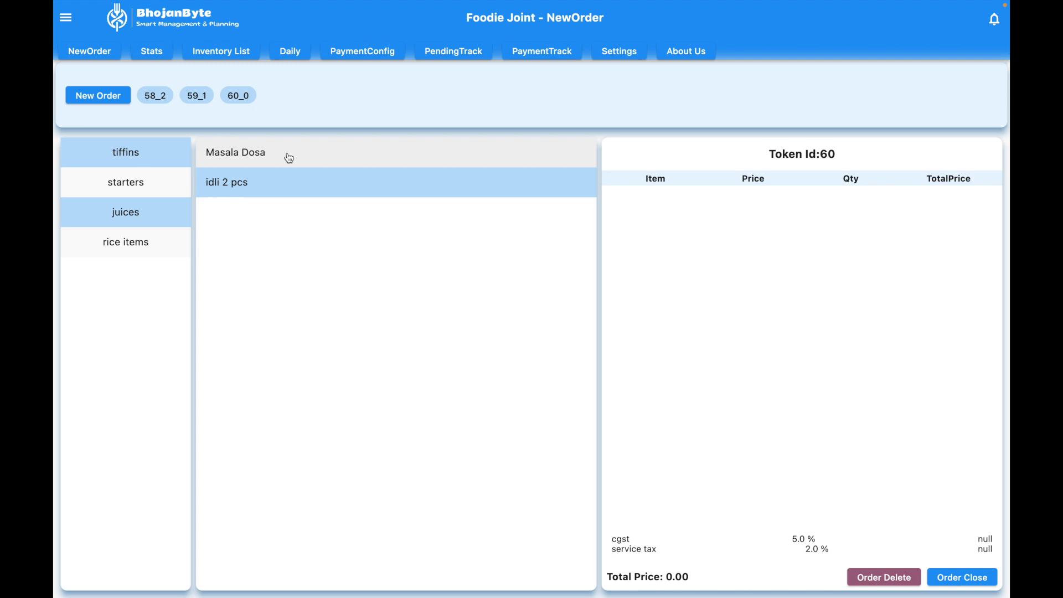
left_click(291, 158)
left_click(864, 203)
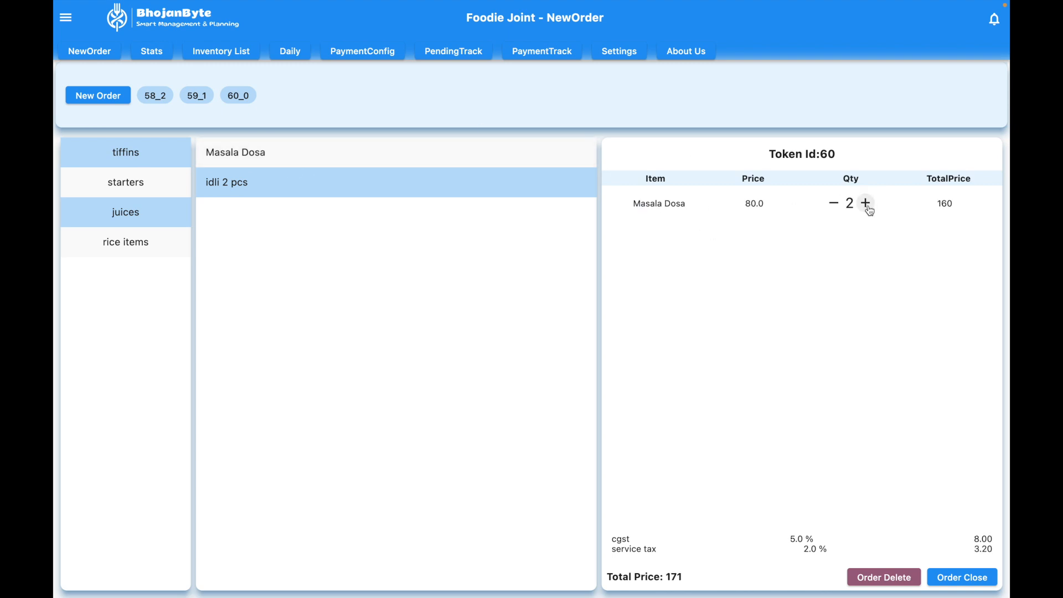
left_click(952, 570)
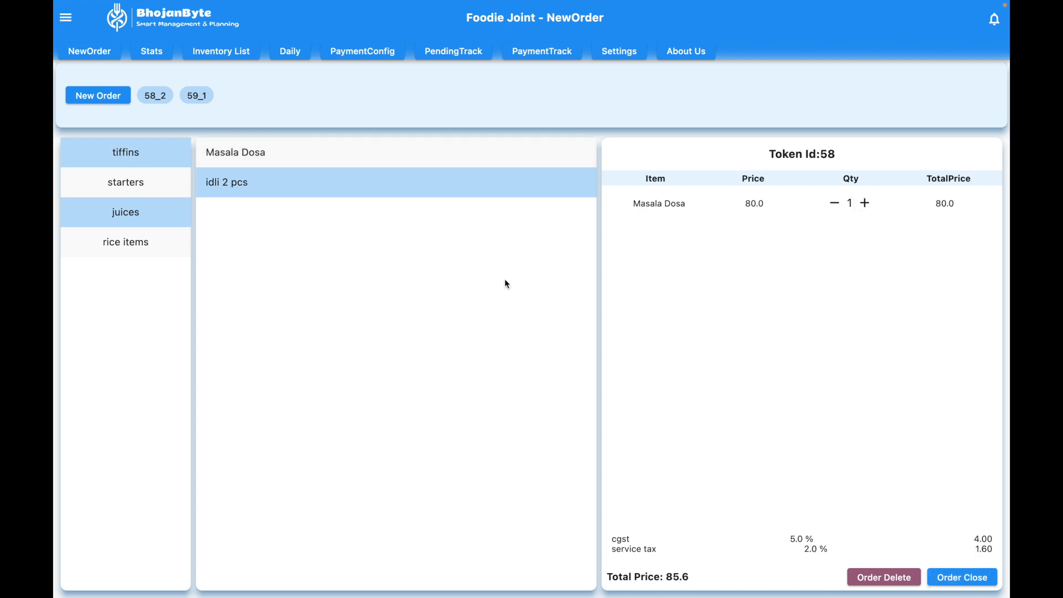
Step: Open order 59 for table 1 and close it
left_click(190, 100)
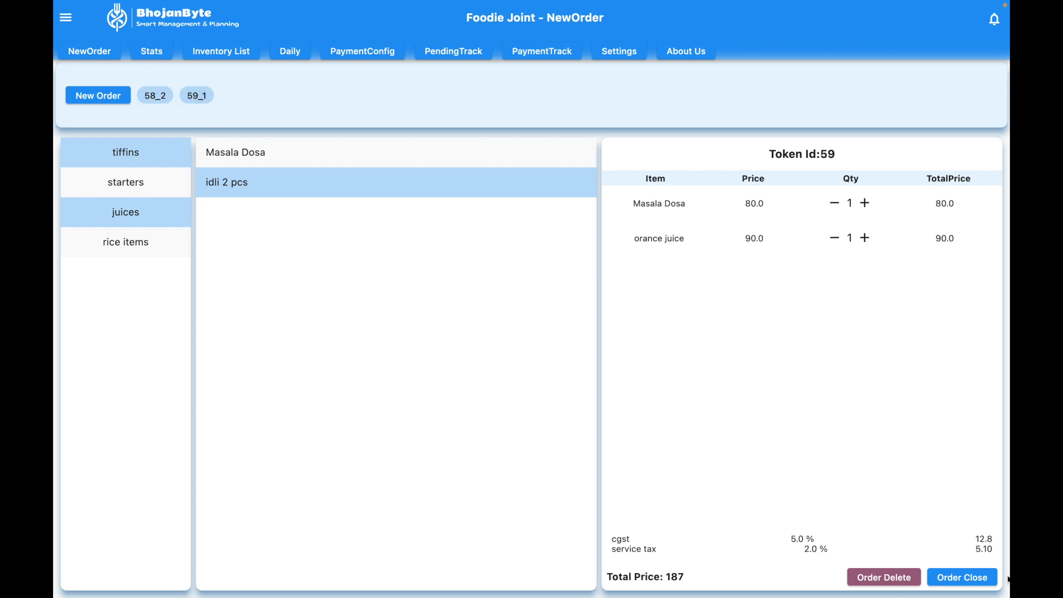
left_click(966, 576)
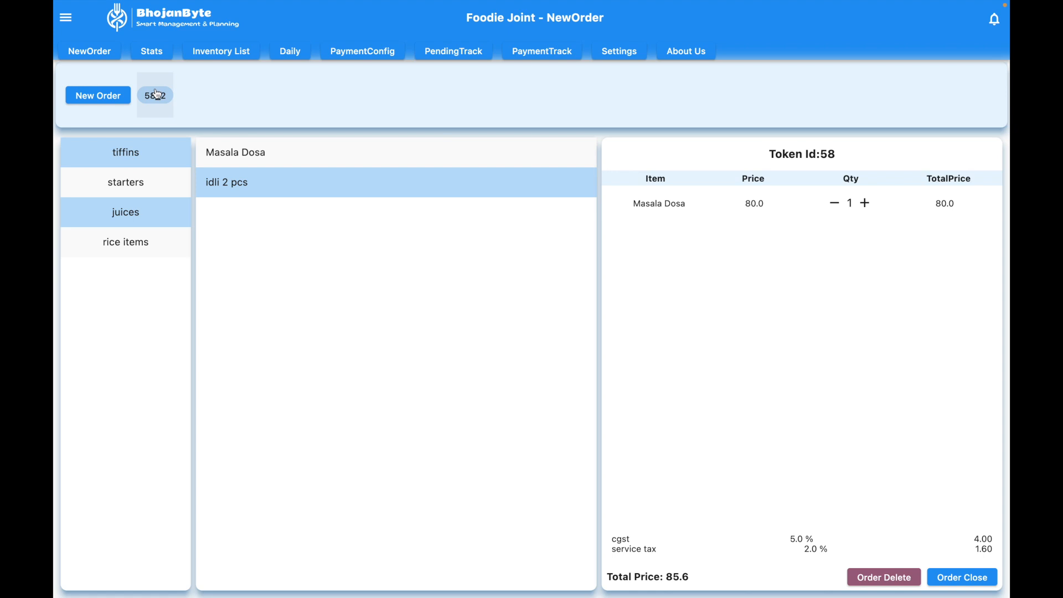